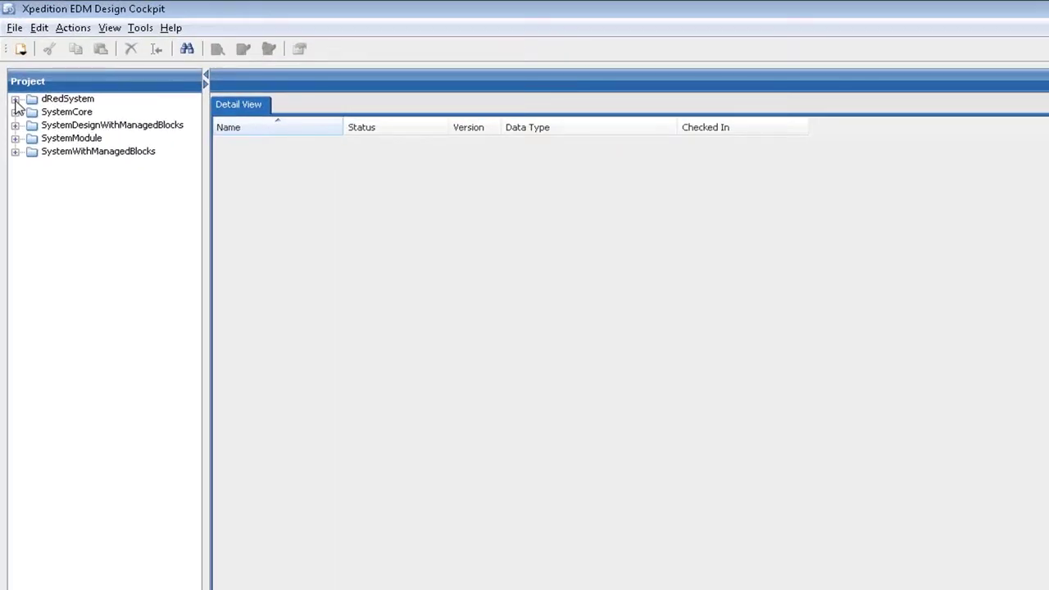
# Expand dRedSystem down to SD Project's Boards folder and view the contents of dTetrayMB's PCB and Schematics folders.
pyautogui.click(15, 100)
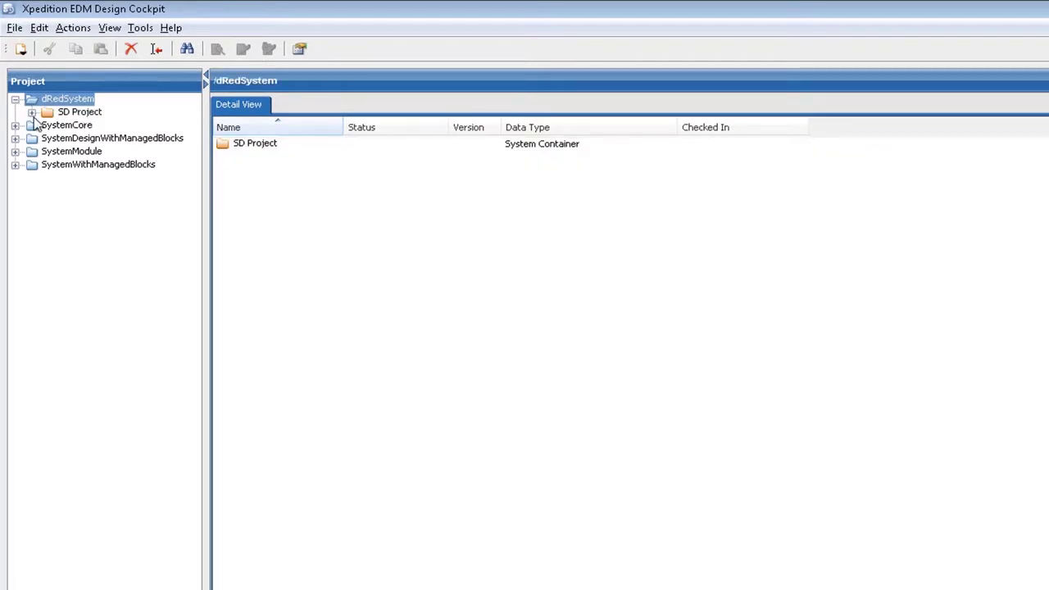
pyautogui.click(32, 112)
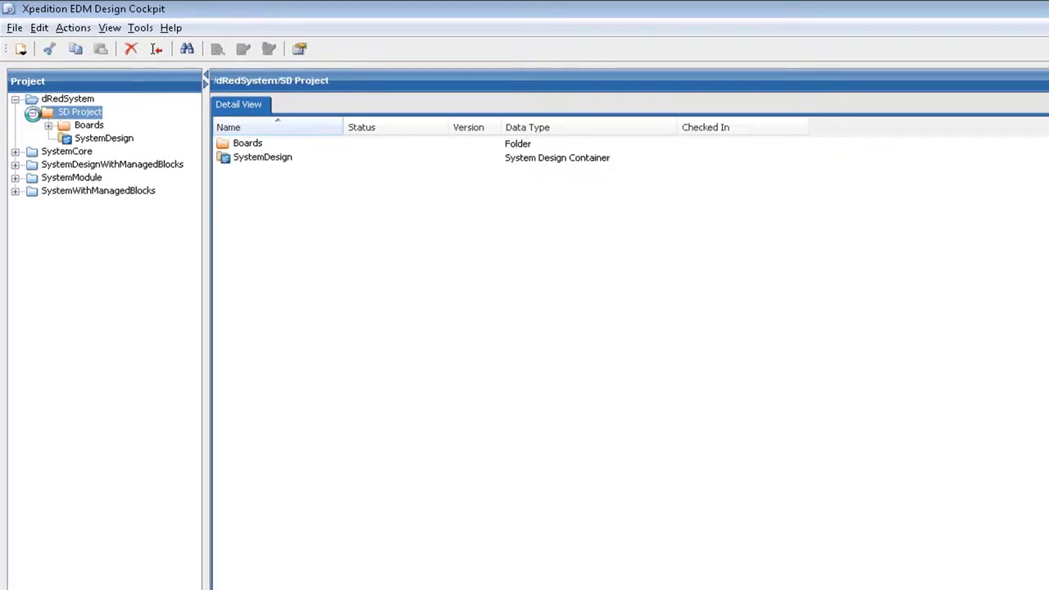
pyautogui.click(49, 126)
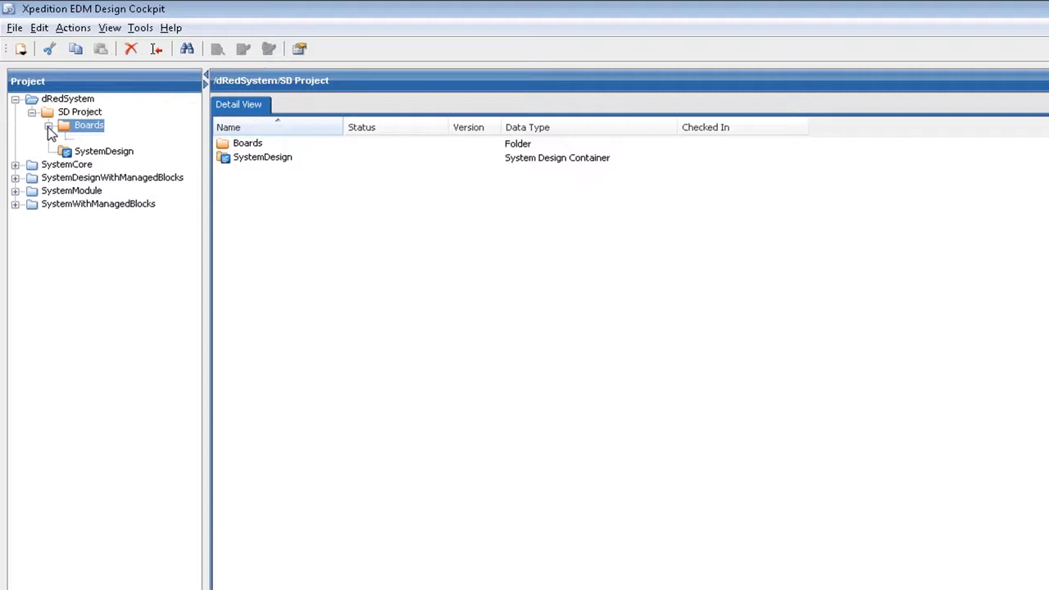
pyautogui.click(115, 191)
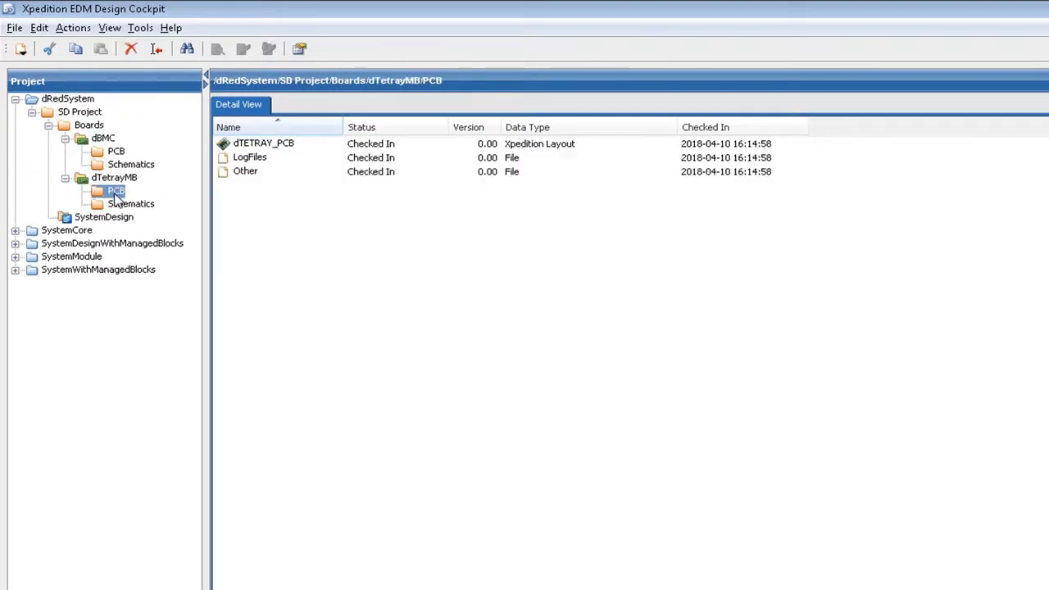
pyautogui.click(125, 206)
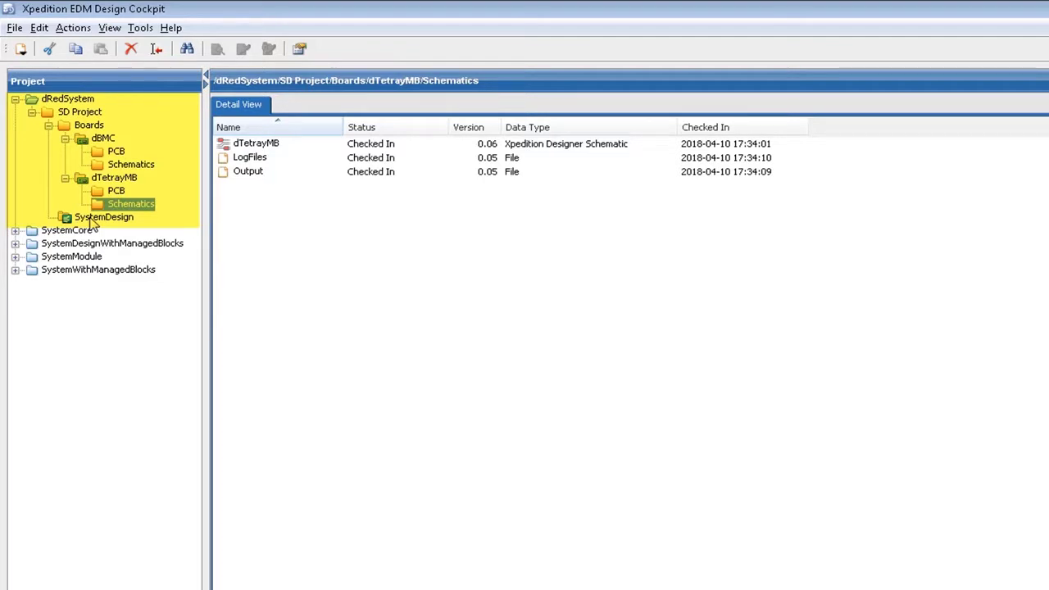
# Open the SystemDesign project file from the SystemDesign container for editing in Xpedition System Designer.
pyautogui.click(100, 217)
pyautogui.click(796, 159)
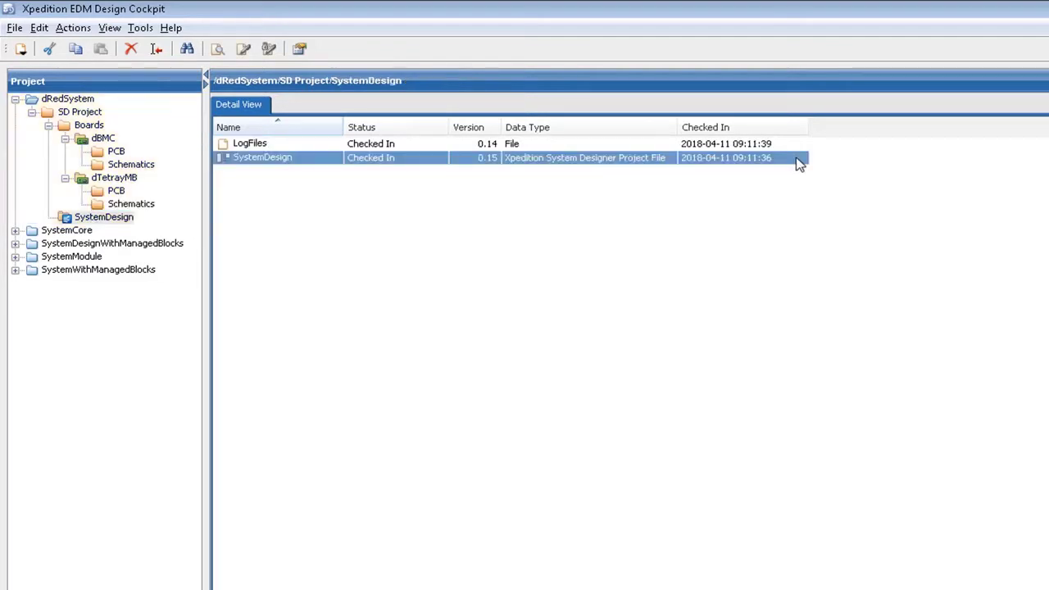
pyautogui.rightClick(799, 164)
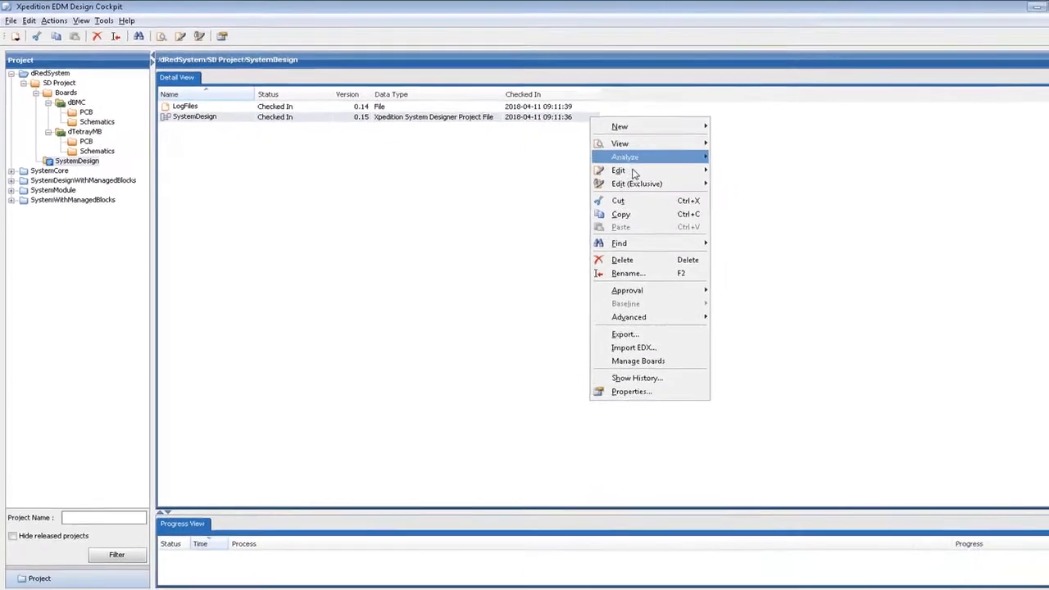
pyautogui.moveTo(833, 230)
pyautogui.click(729, 166)
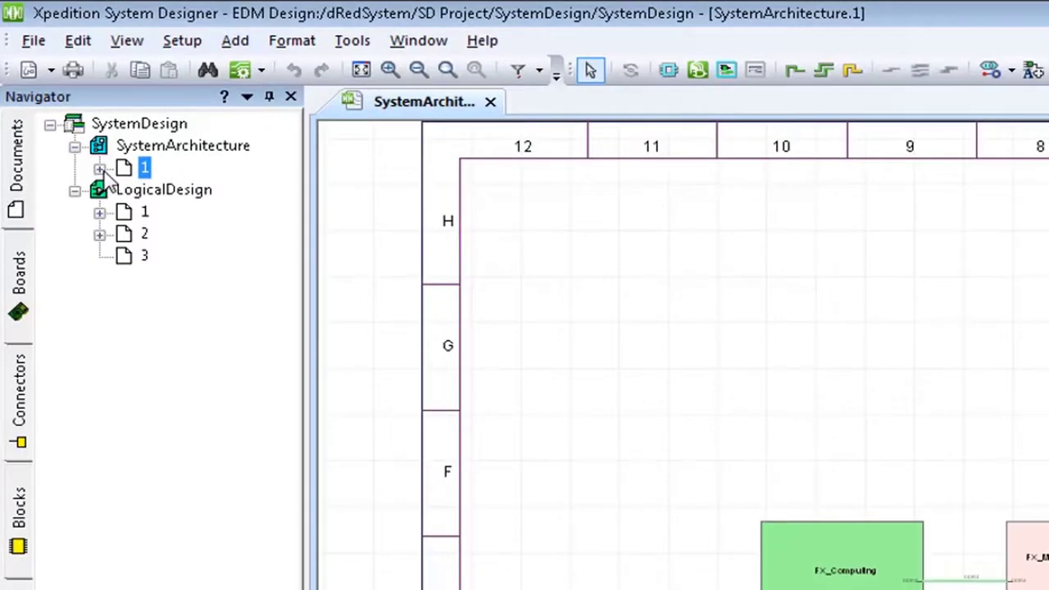
# Expand sheet 1 of SystemArchitecture and push down from the FX_Memory block into the logical design.
pyautogui.click(99, 169)
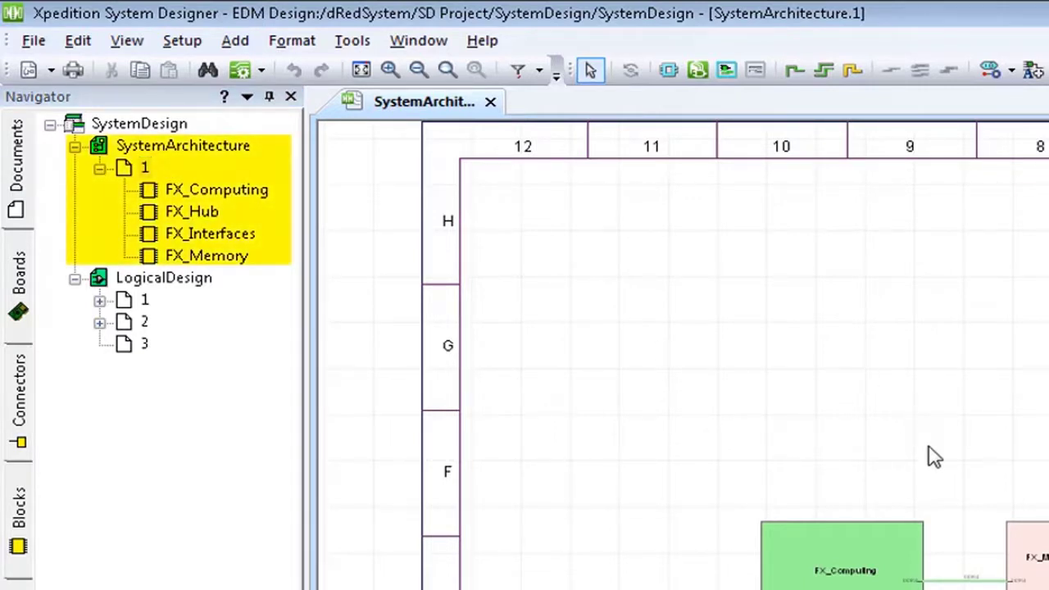
pyautogui.scroll(1, 1024, 508)
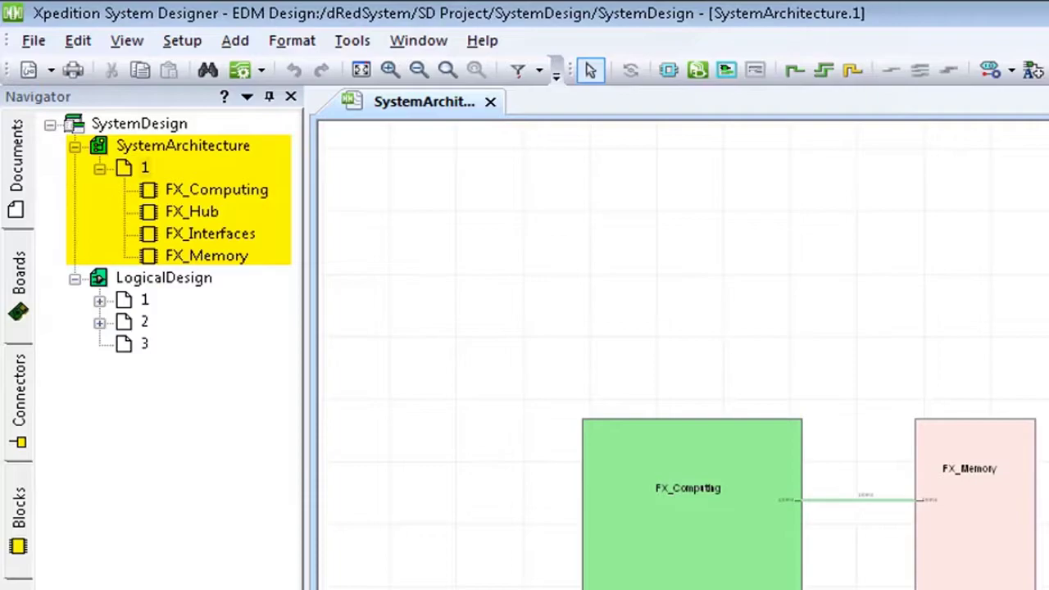
pyautogui.rightClick(1006, 561)
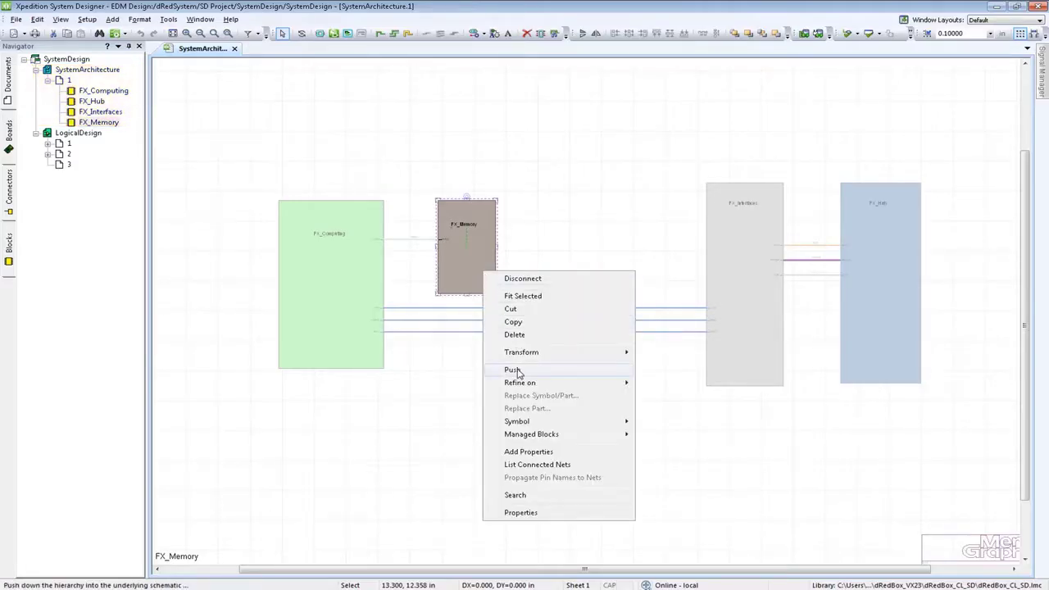
pyautogui.click(518, 372)
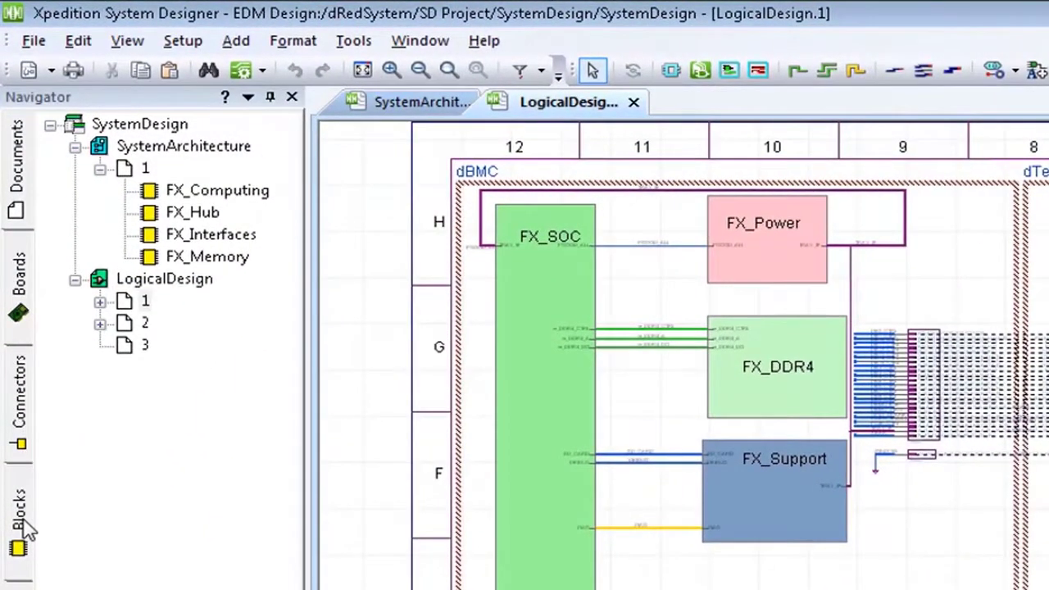
# Browse the block hierarchy, expanding FX_Memory and FX_Interfaces, and inspect the FX_HSENV, FX_JTAG and FX_DBMC sub-blocks.
pyautogui.click(10, 249)
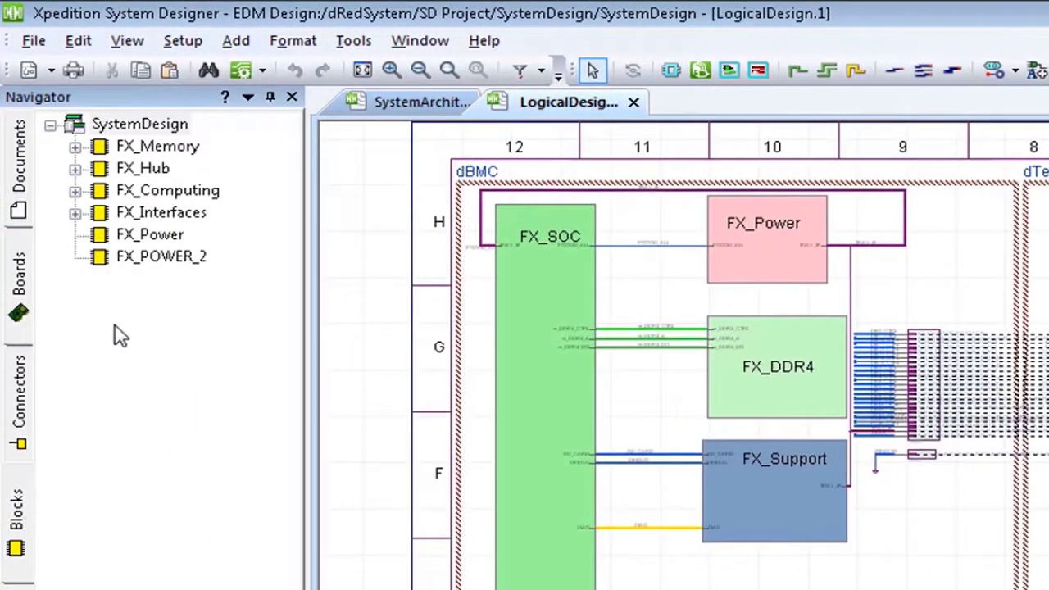
pyautogui.click(74, 147)
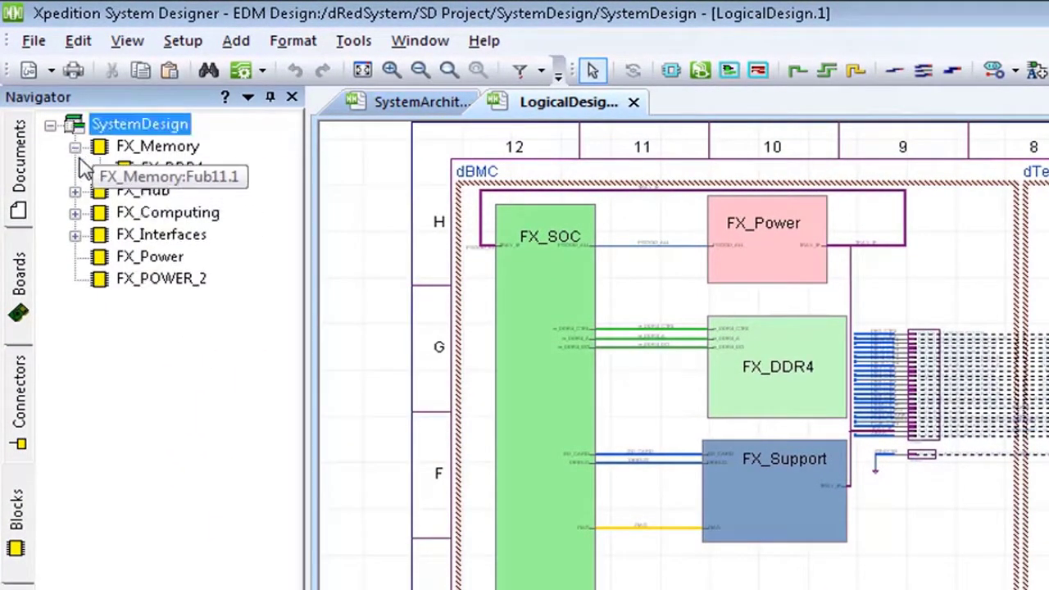
pyautogui.click(75, 235)
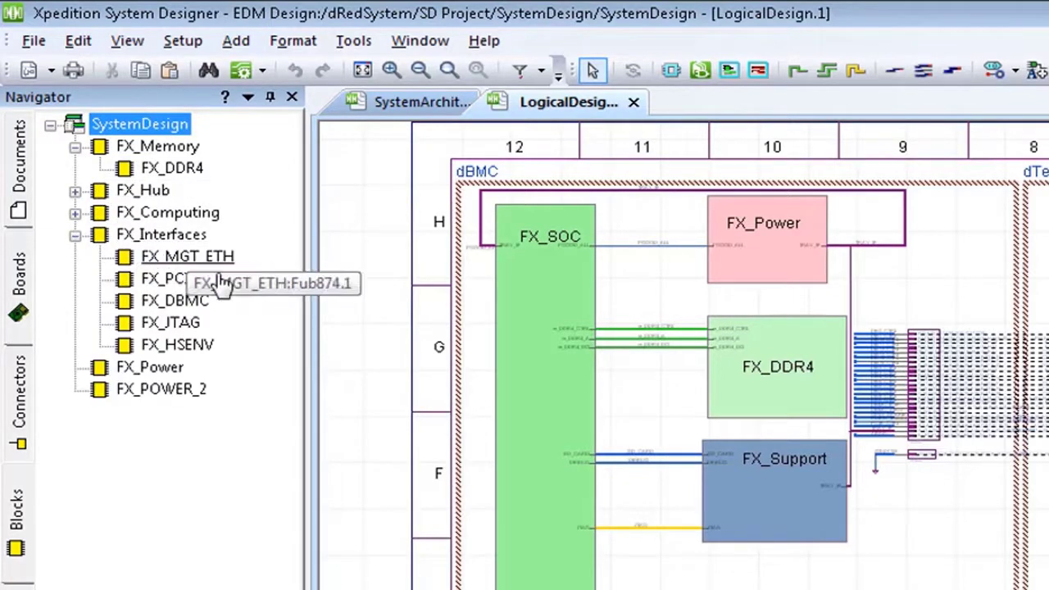
pyautogui.click(171, 345)
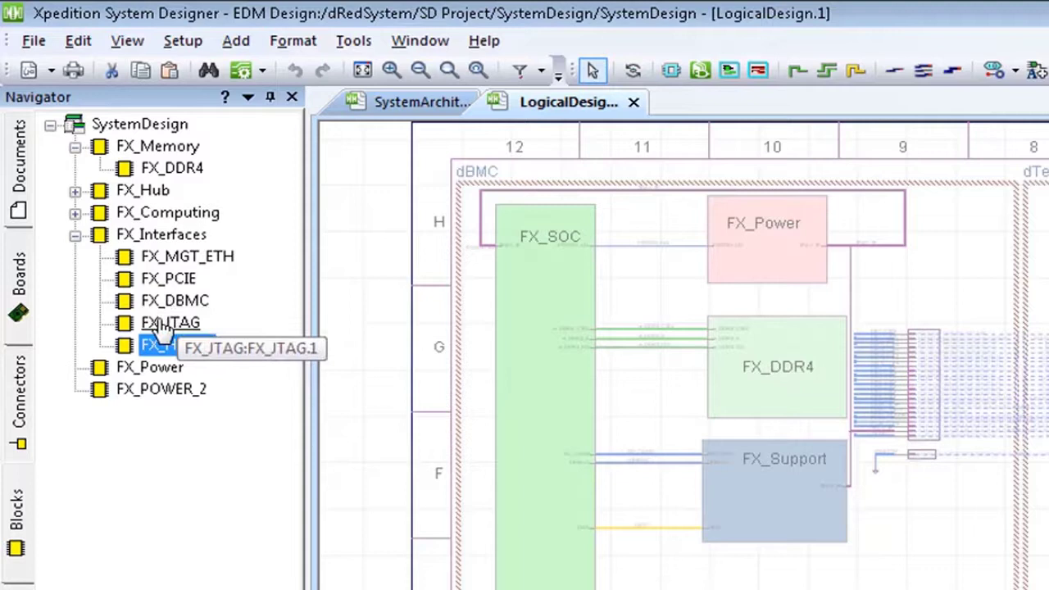
pyautogui.click(164, 324)
pyautogui.click(156, 302)
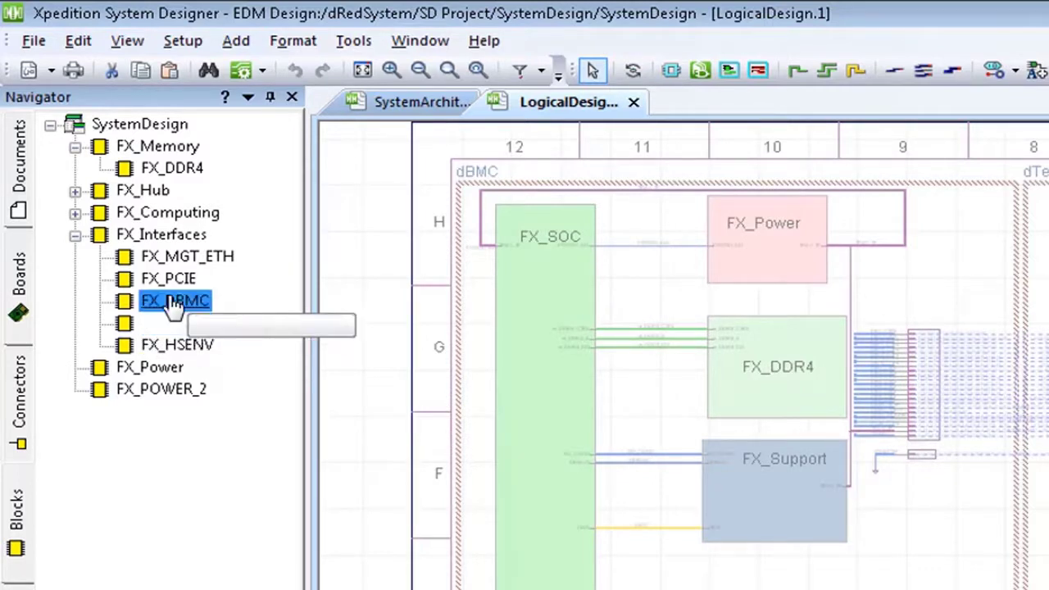
# Browse the system's board list and locate the dBMC and dTetray boards in the logical design.
pyautogui.click(23, 277)
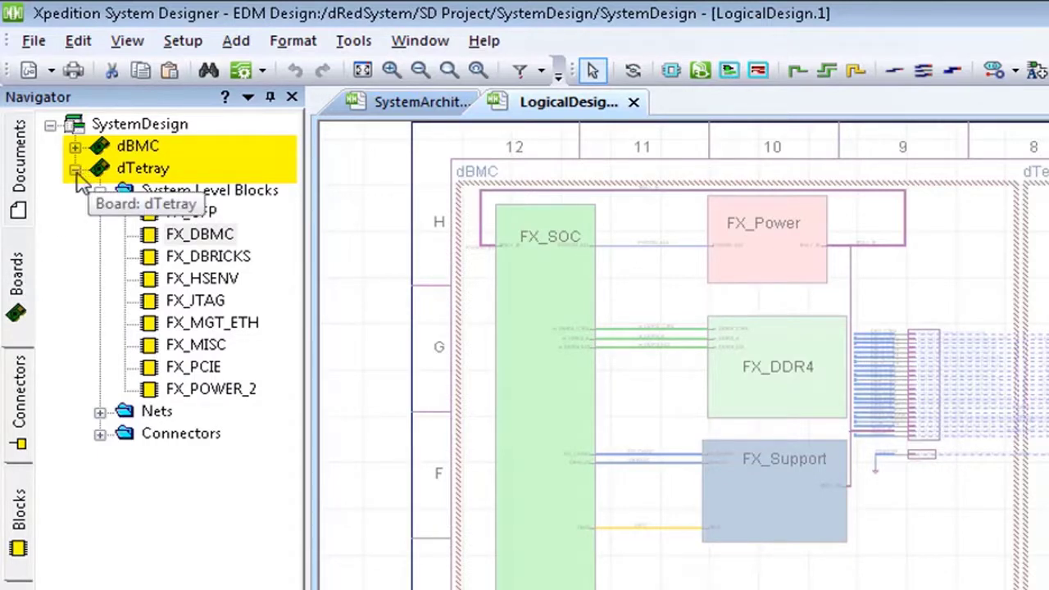
pyautogui.click(127, 149)
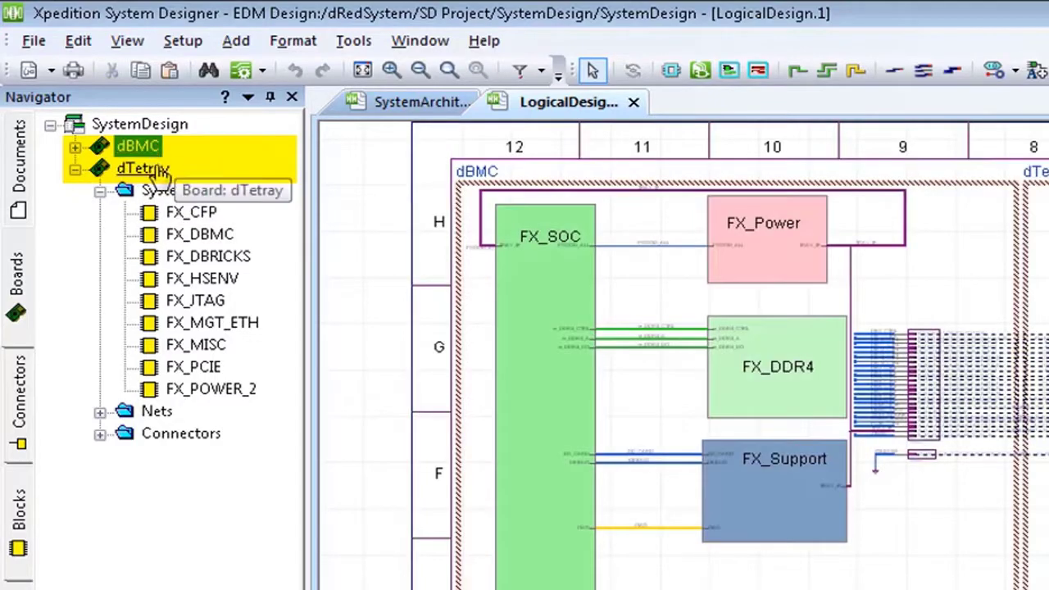
pyautogui.click(156, 172)
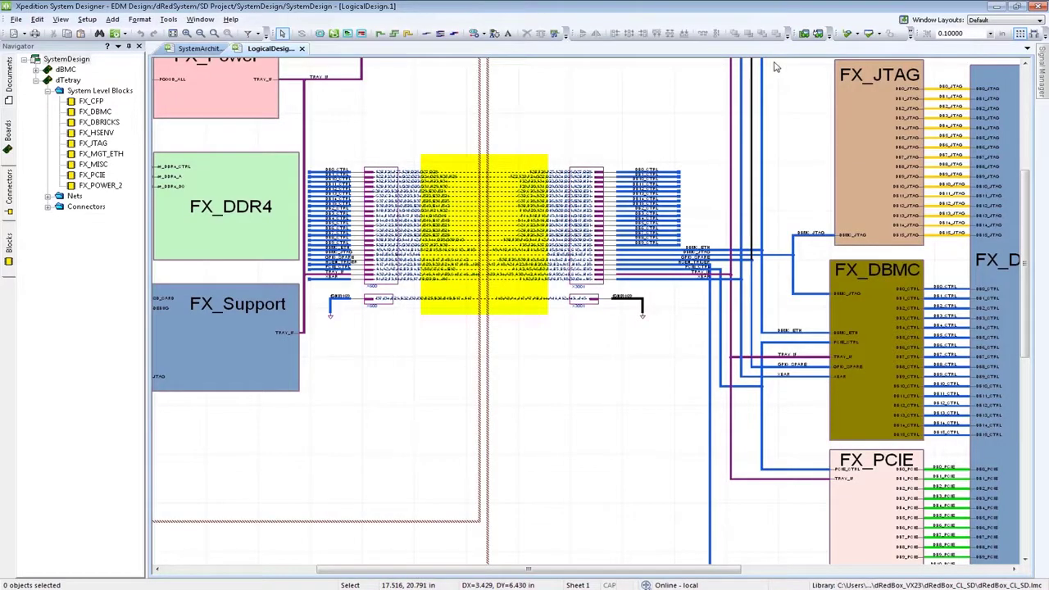
pyautogui.click(805, 34)
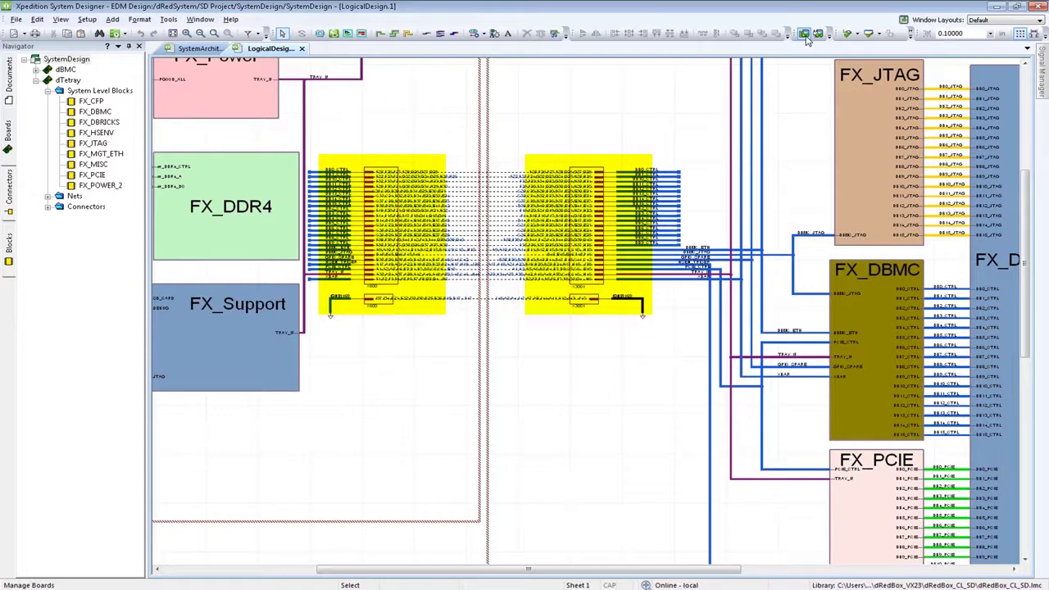
pyautogui.click(805, 34)
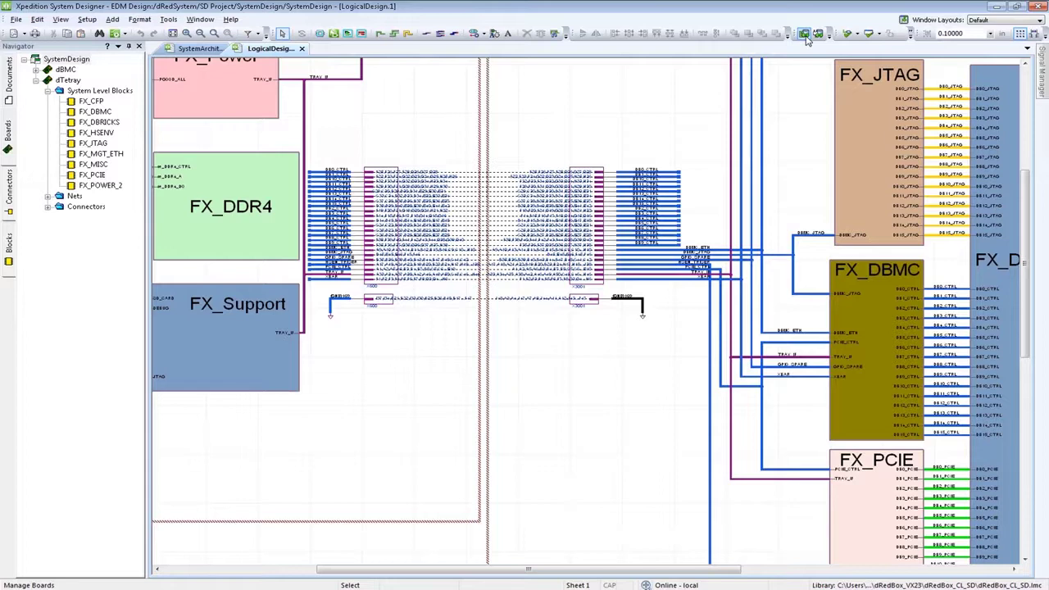
pyautogui.click(805, 36)
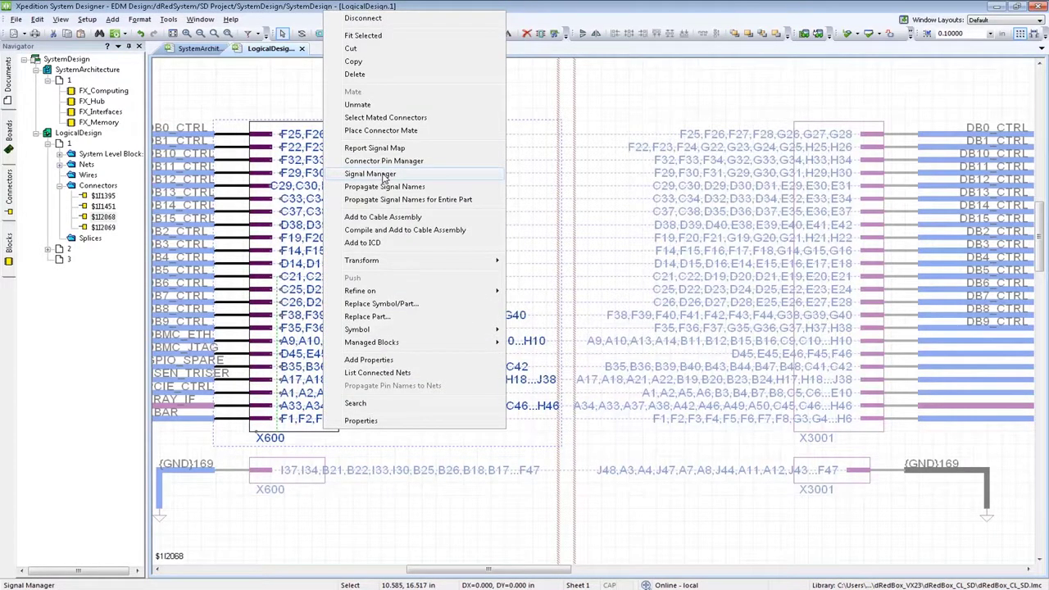
# In the Signal Manager for connector X600, assign DBMC_PWR_SENSE_ALERT_N from pin A34 to pin A33 of mated connector X3001.
pyautogui.click(407, 175)
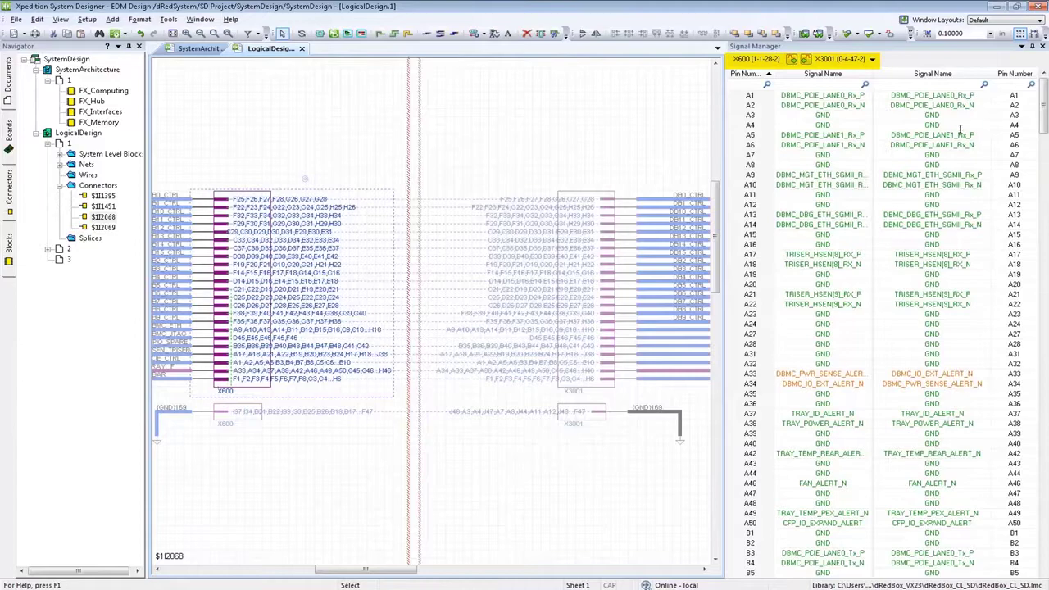
pyautogui.moveTo(1042, 103)
pyautogui.mouseDown()
pyautogui.moveTo(1042, 153)
pyautogui.moveTo(1042, 104)
pyautogui.mouseUp()
pyautogui.click(911, 380)
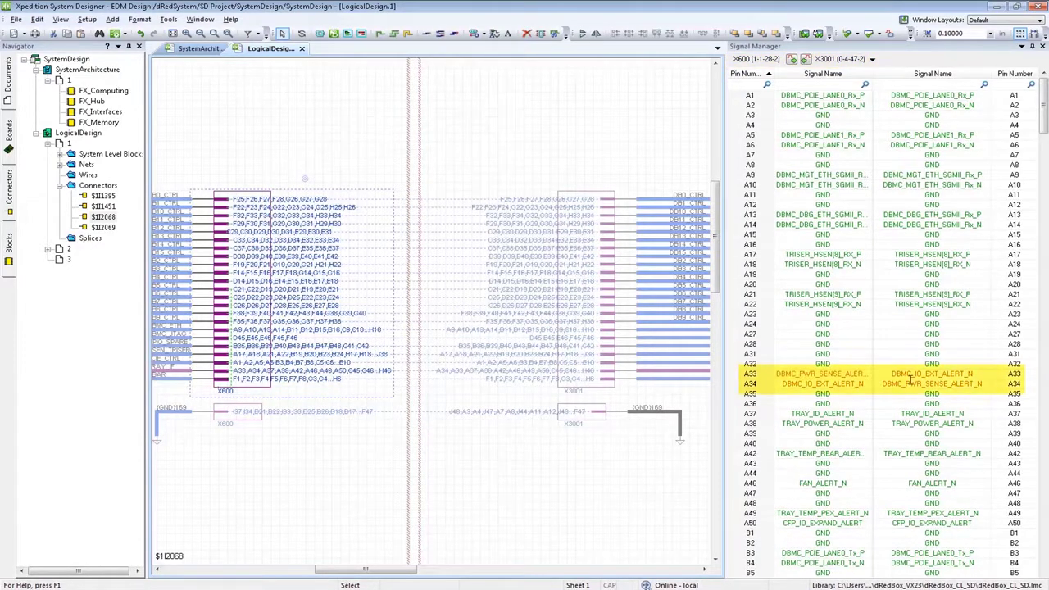
pyautogui.click(990, 374)
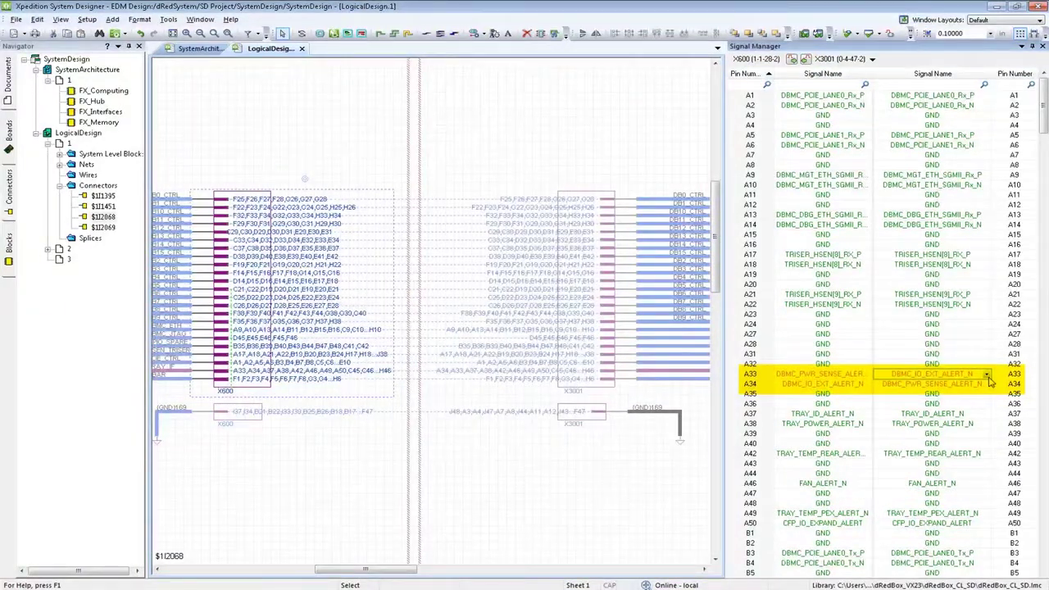
pyautogui.click(988, 375)
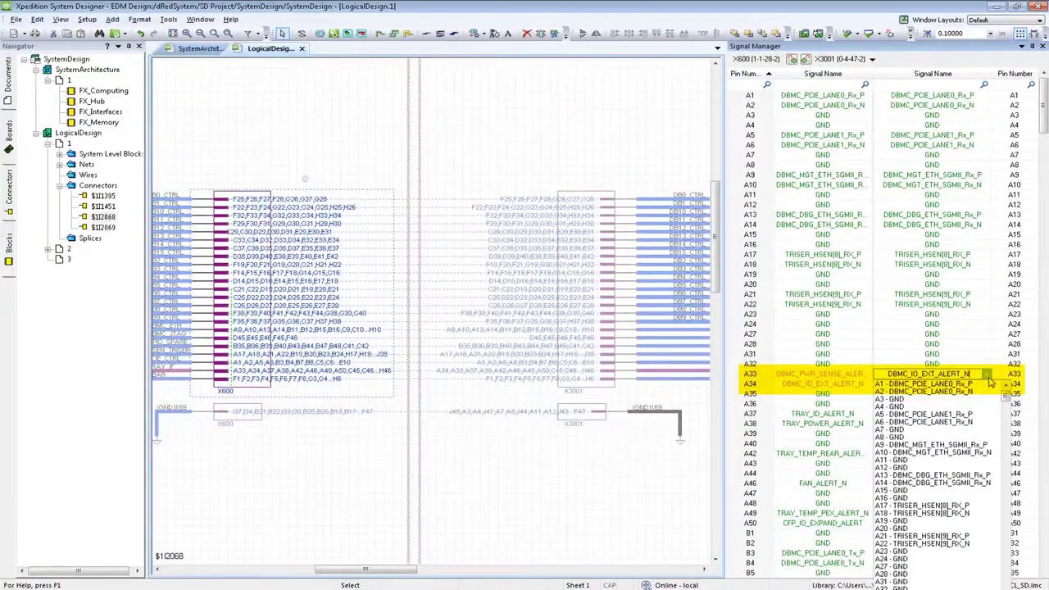
pyautogui.scroll(-6, 938, 475)
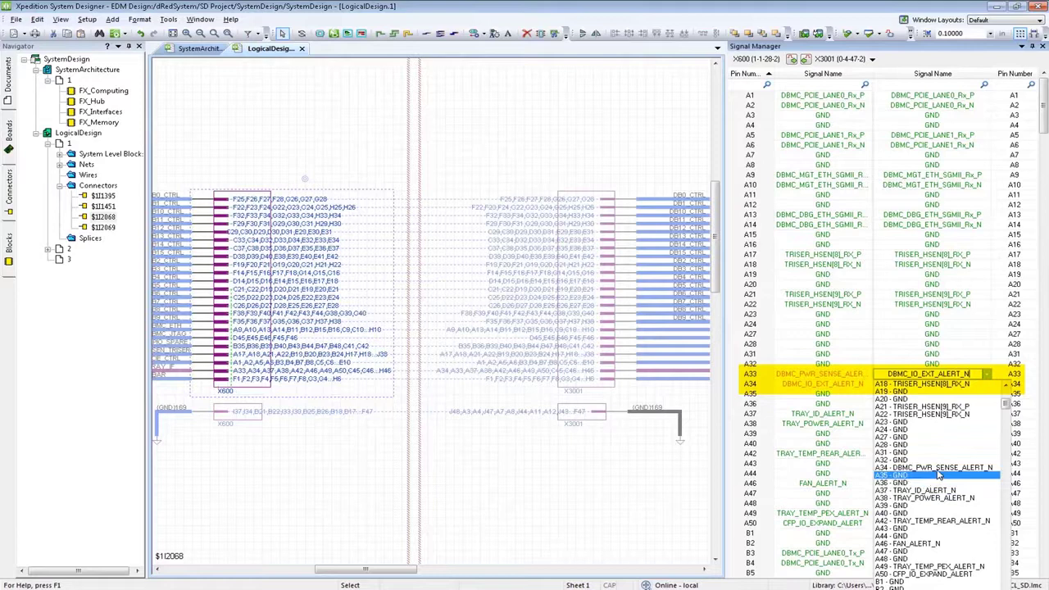
pyautogui.click(989, 471)
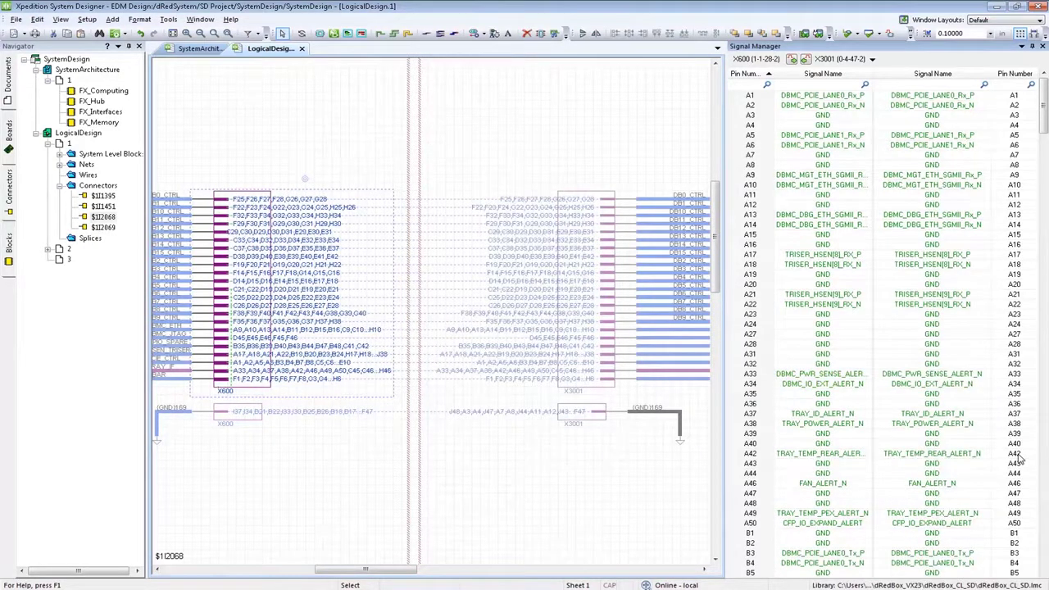
pyautogui.click(1042, 46)
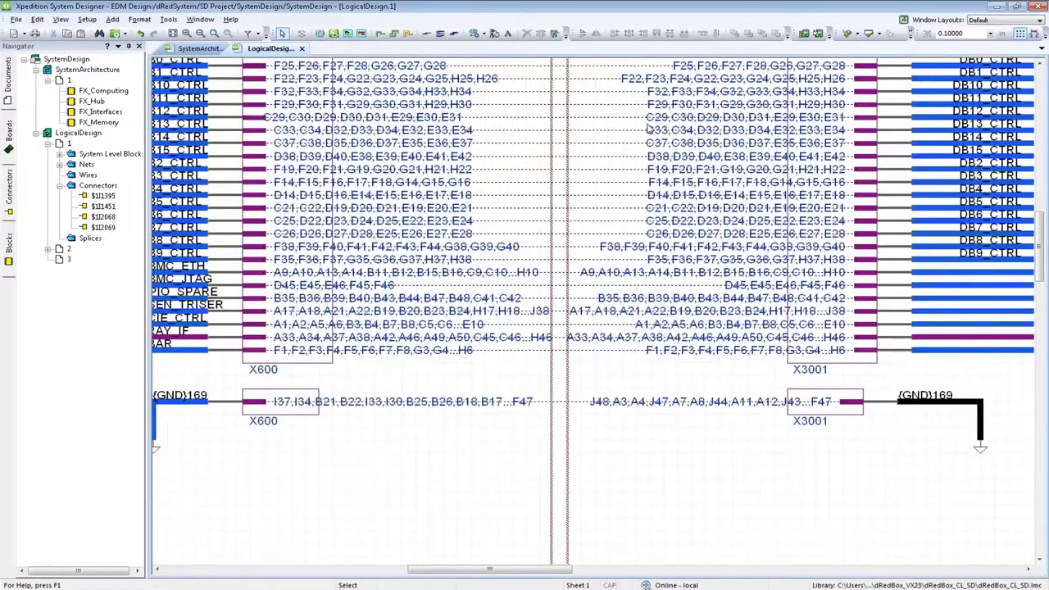
# Push the dTetray board's updated dataset to its PCB project through Manage Boards.
pyautogui.click(805, 34)
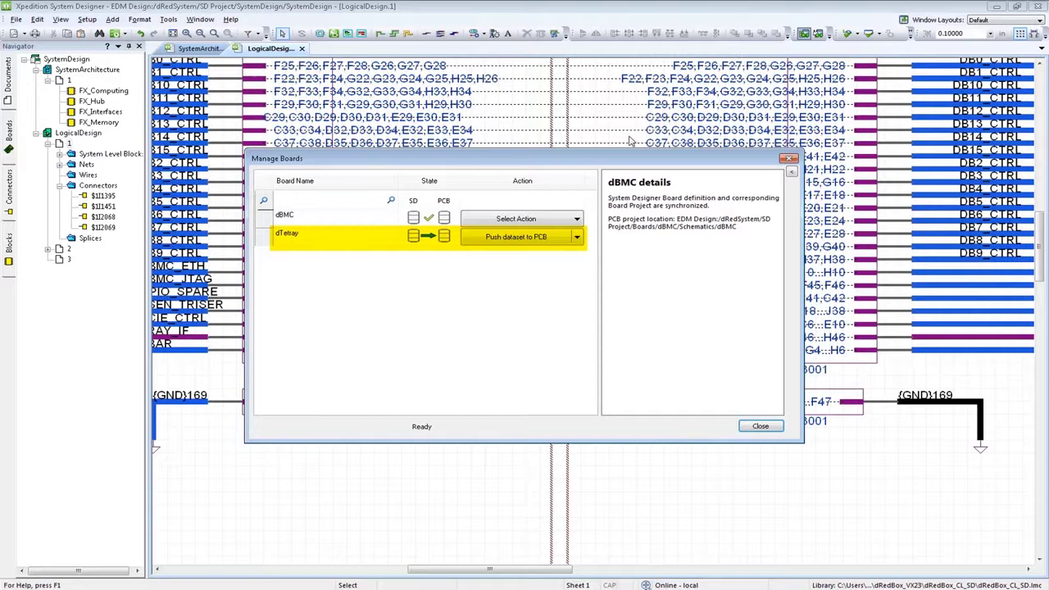
pyautogui.click(510, 237)
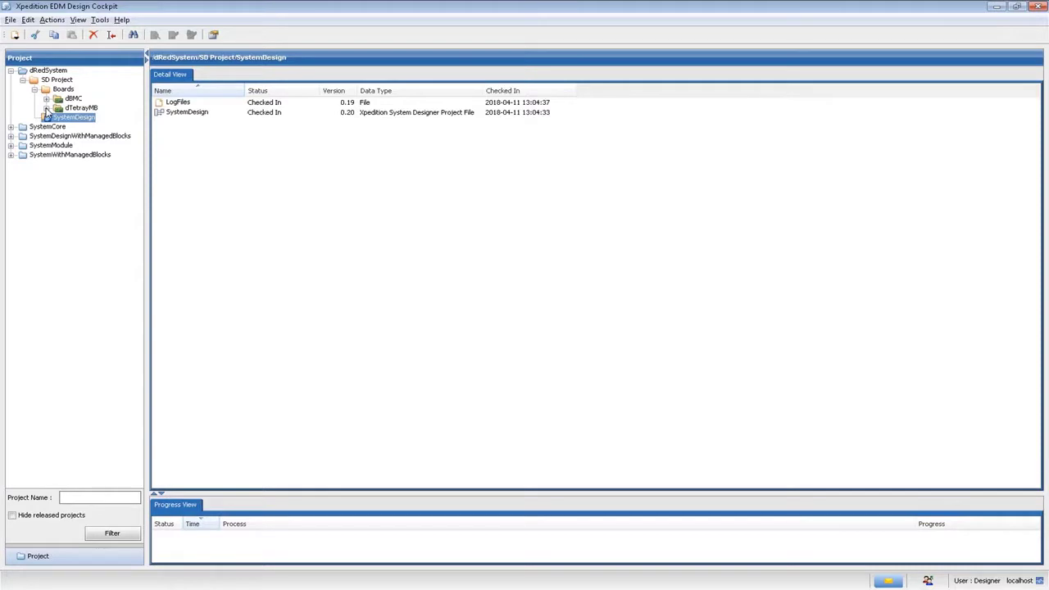
# Switch to Xpedition EDM Design Cockpit and open the dTetrayMB schematic for editing in Xpedition Designer.
pyautogui.click(47, 108)
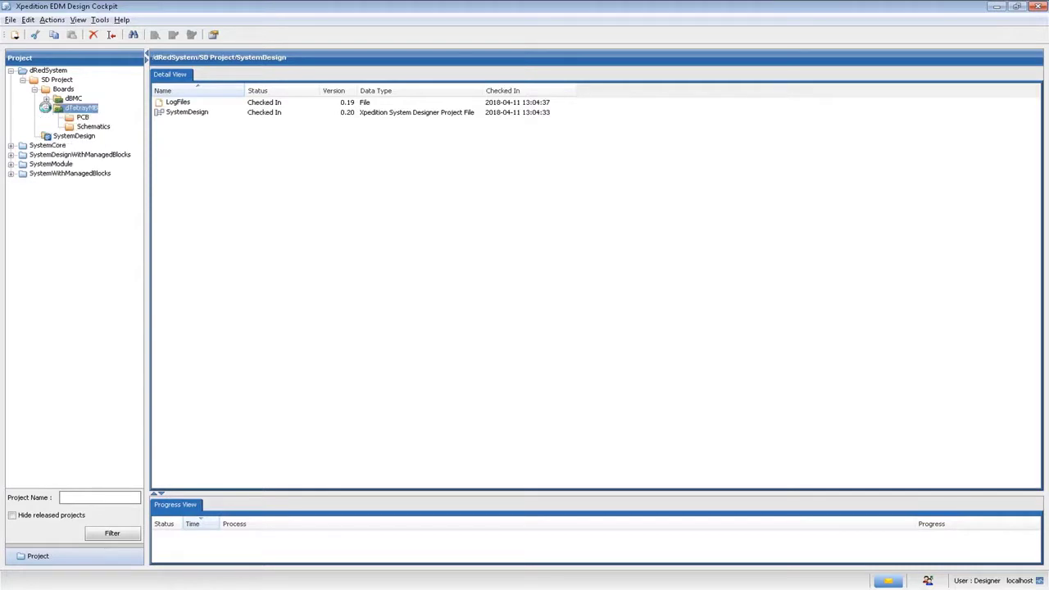
pyautogui.click(93, 127)
pyautogui.rightClick(187, 102)
pyautogui.moveTo(229, 141)
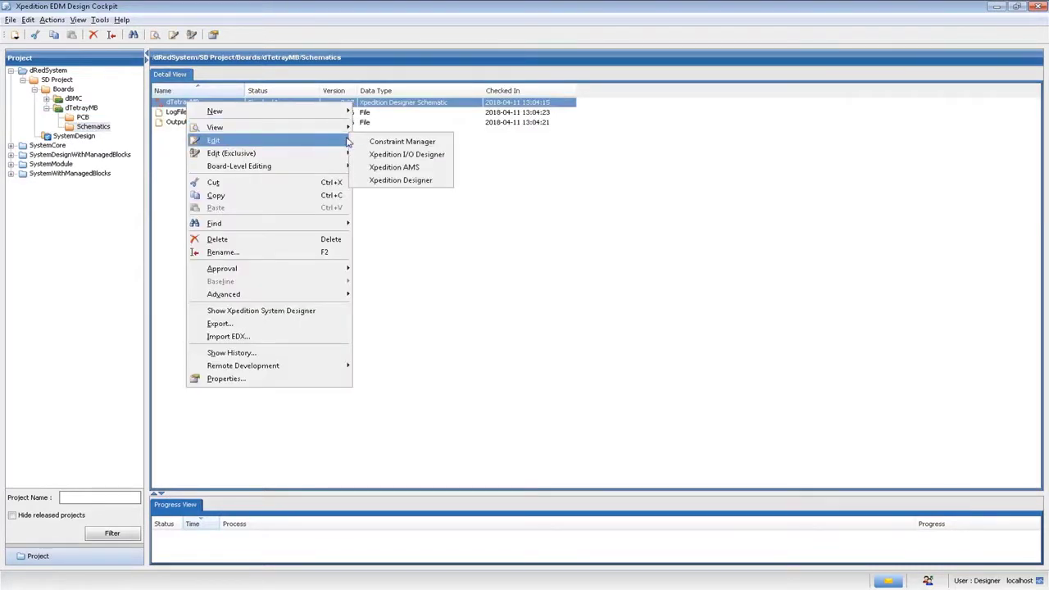
pyautogui.click(406, 181)
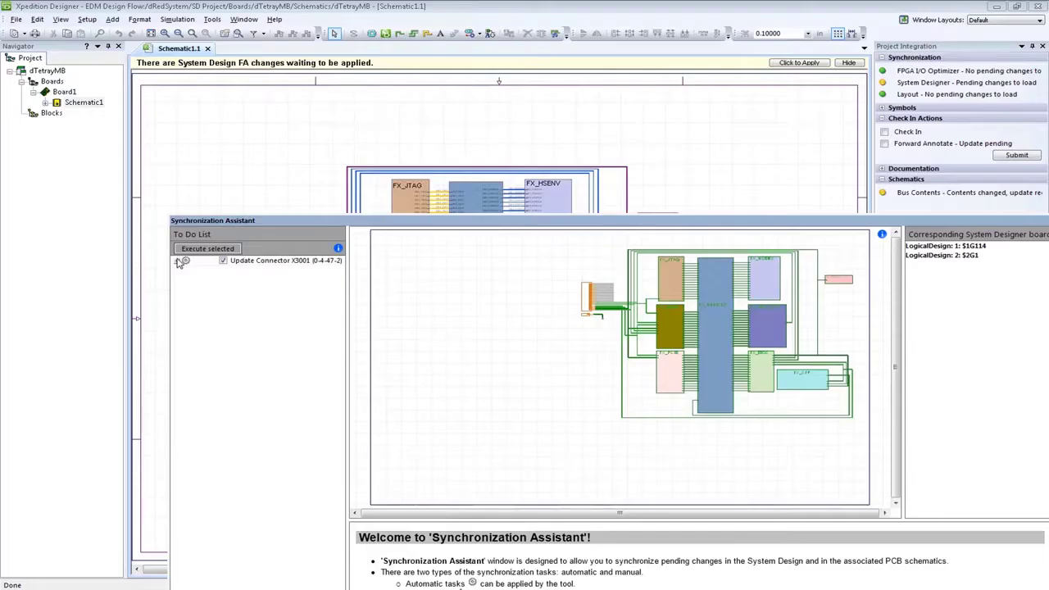
# Apply the connector X3001 pin number update, swapping A33 with A34, through the Synchronization Assistant.
pyautogui.click(177, 261)
pyautogui.click(194, 270)
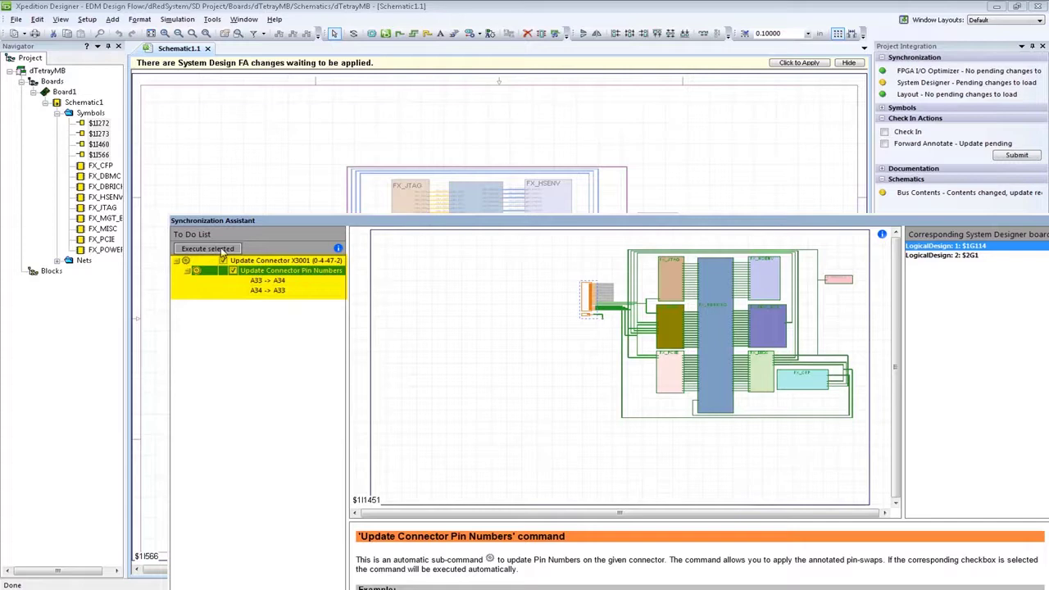
pyautogui.click(209, 248)
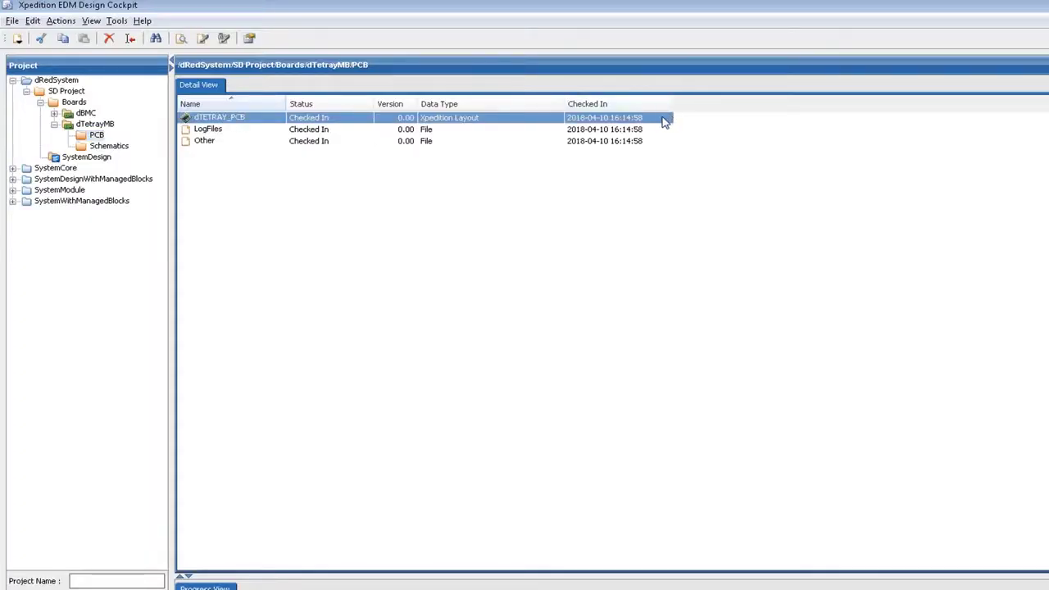
# Switch to Xpedition EDM Design Cockpit, open dTETRAY_PCB for editing in Xpedition Layout and accept the pending dTetrayMB schematic changes.
pyautogui.rightClick(665, 121)
pyautogui.moveTo(737, 177)
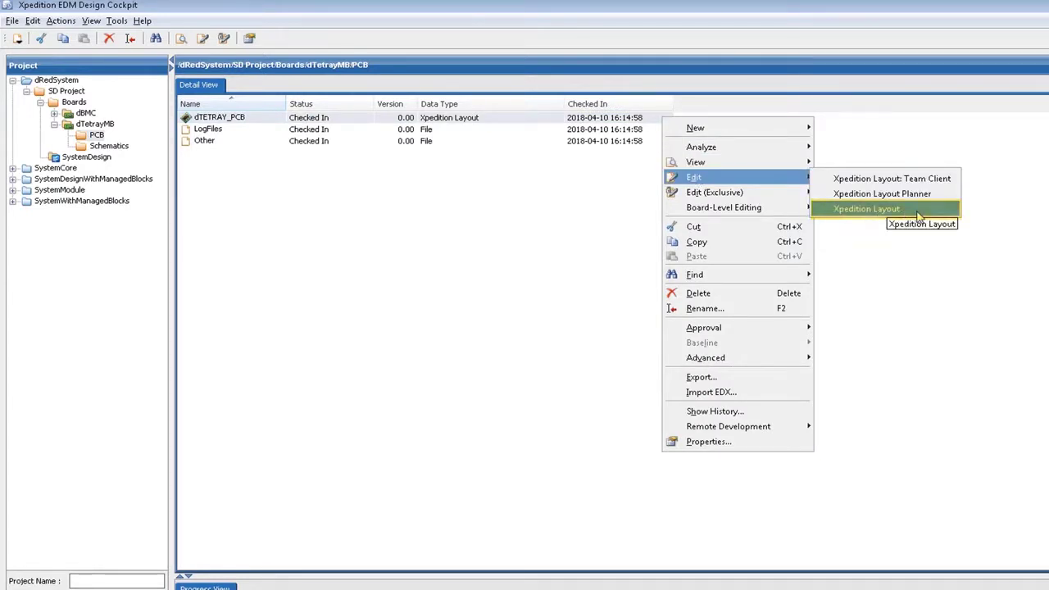
pyautogui.click(919, 216)
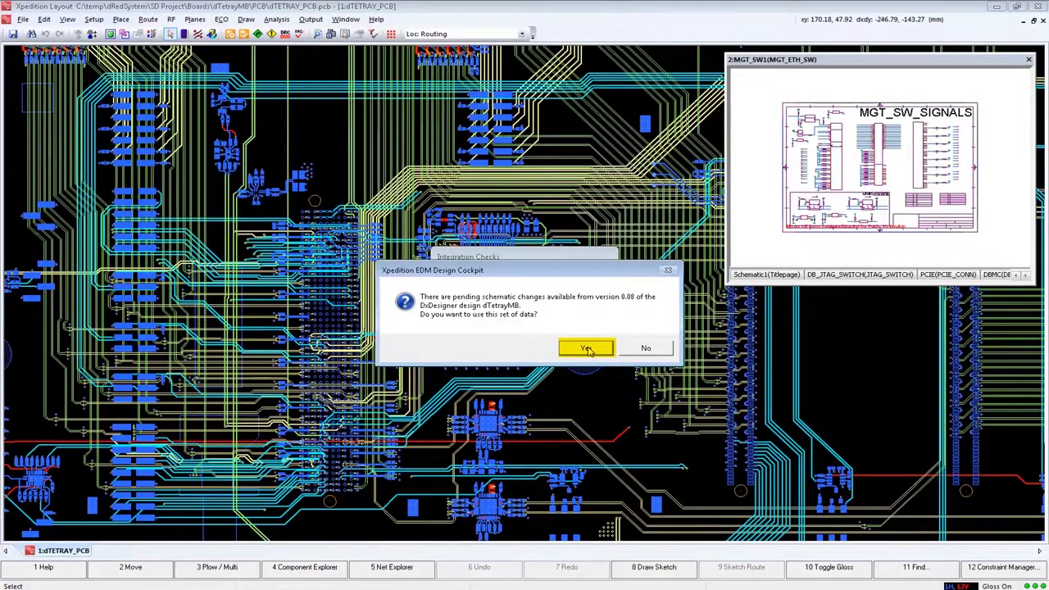
pyautogui.click(586, 349)
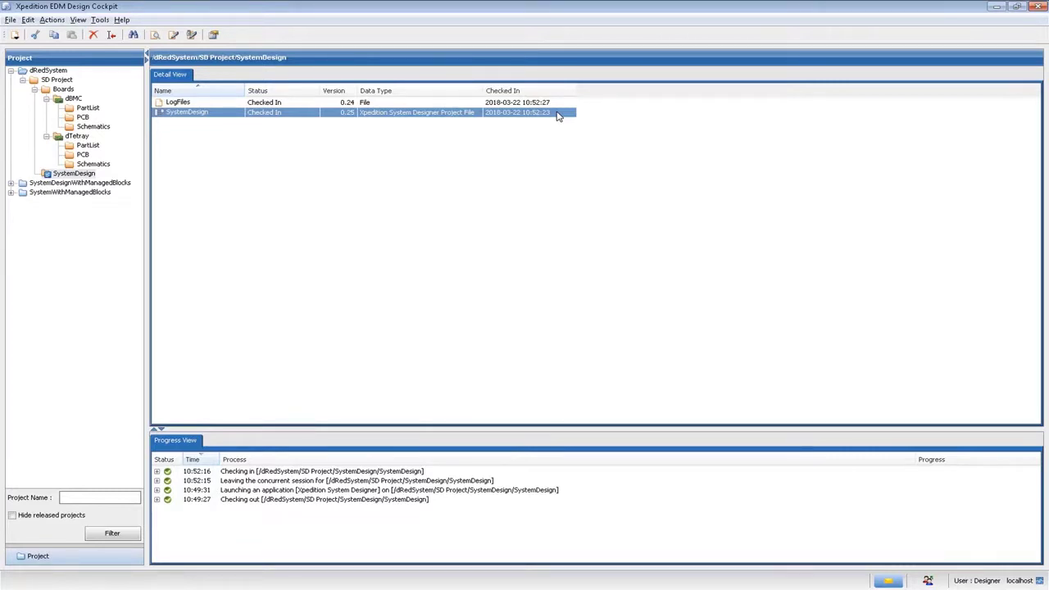
# Analyze the SystemDesign project in HyperLynx Multi-Board and simulate net XBAR_SI_B00 with a rising edge in the Digital Oscilloscope.
pyautogui.rightClick(557, 116)
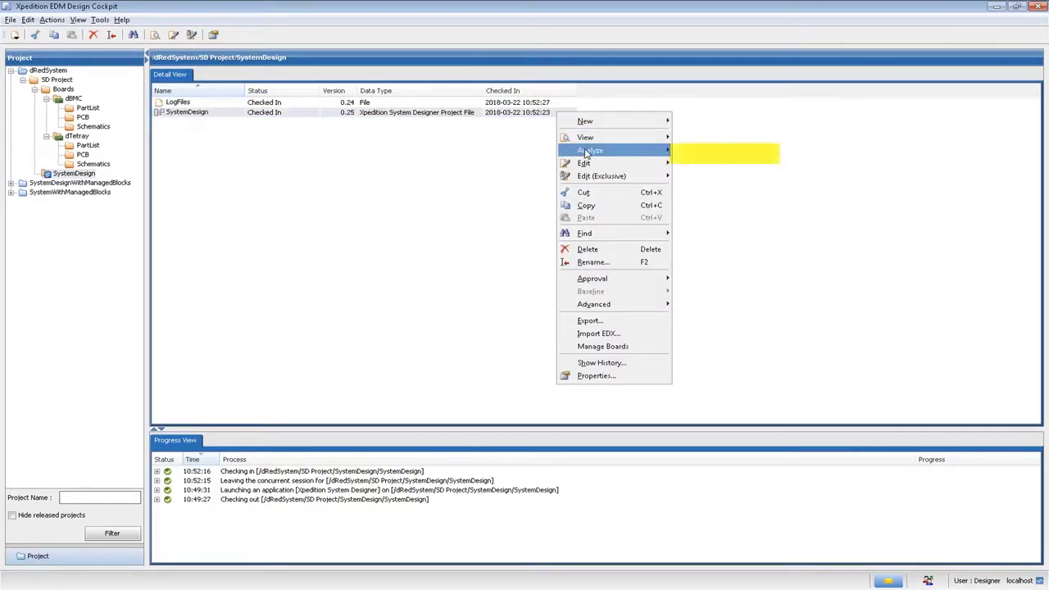
pyautogui.moveTo(623, 161)
pyautogui.moveTo(668, 151)
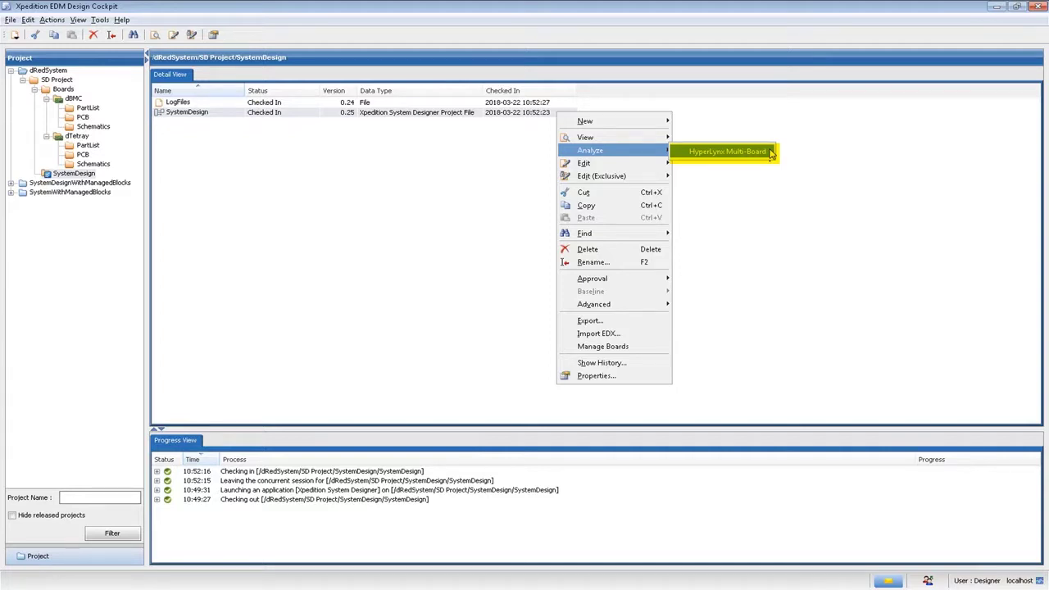
pyautogui.click(728, 152)
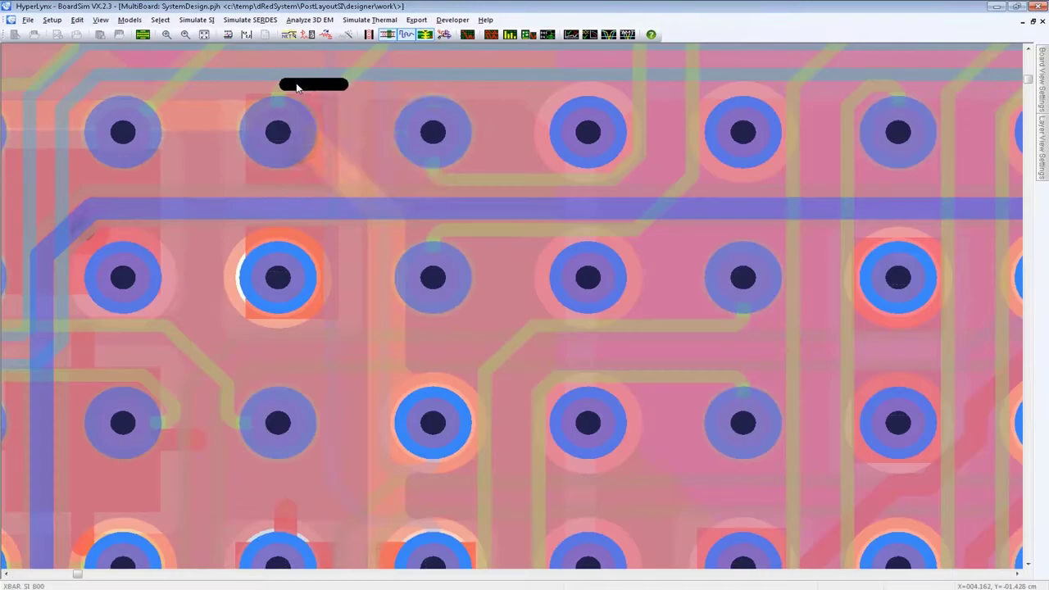
pyautogui.rightClick(297, 87)
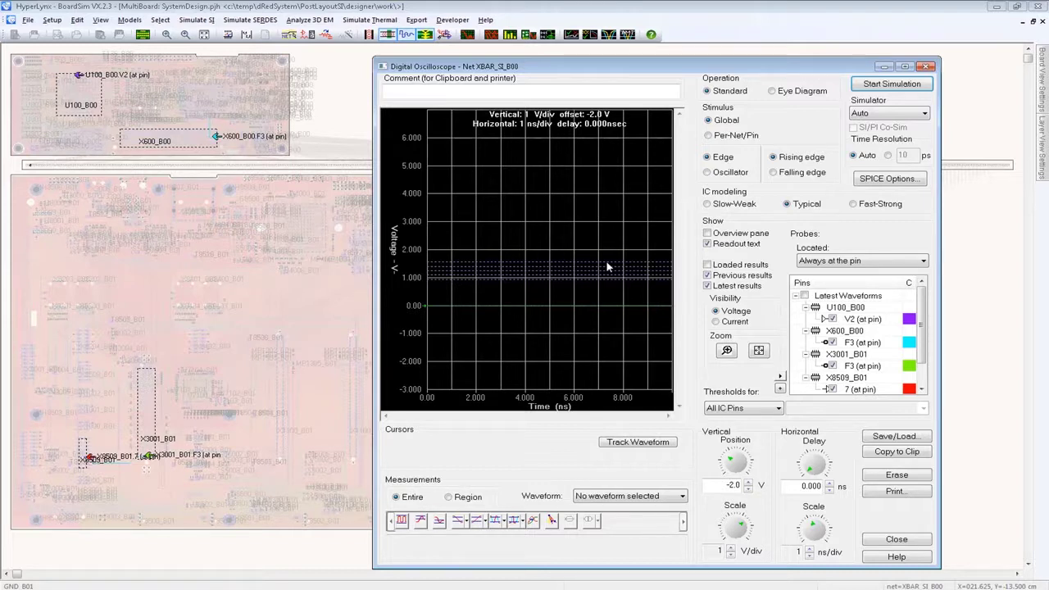
pyautogui.click(892, 85)
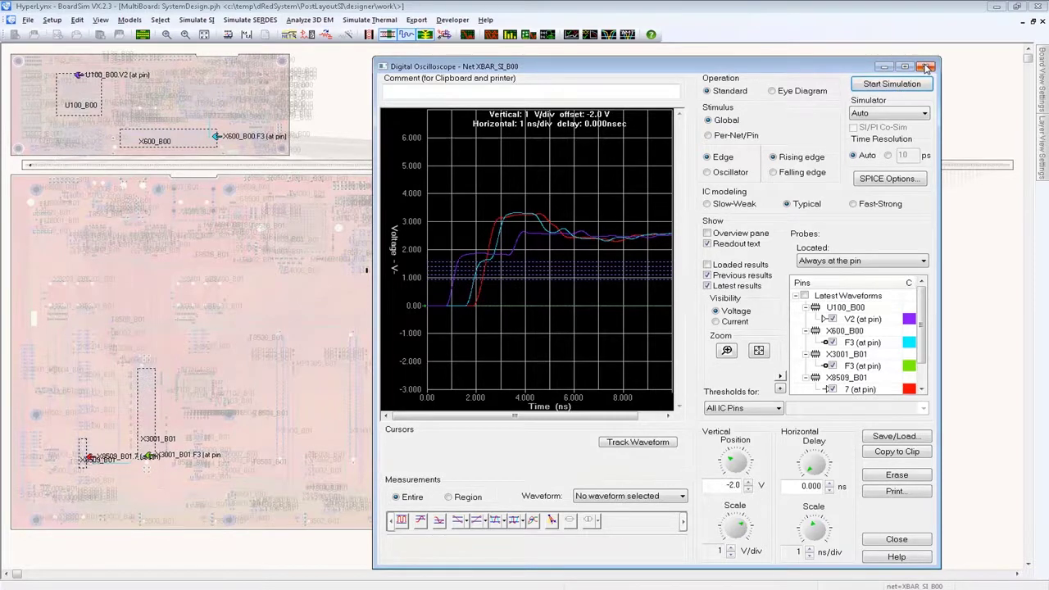
# Open the IBIS-AMI Channel Analyzer and review the analysis mode, probe pins and the bit rate in the channel characterization settings.
pyautogui.click(301, 47)
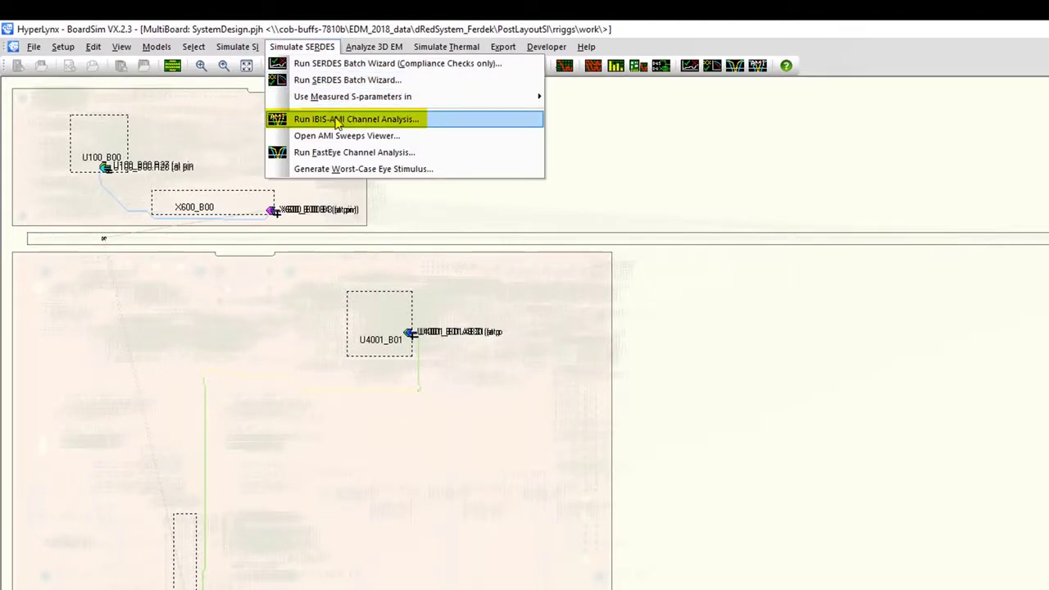
pyautogui.click(336, 122)
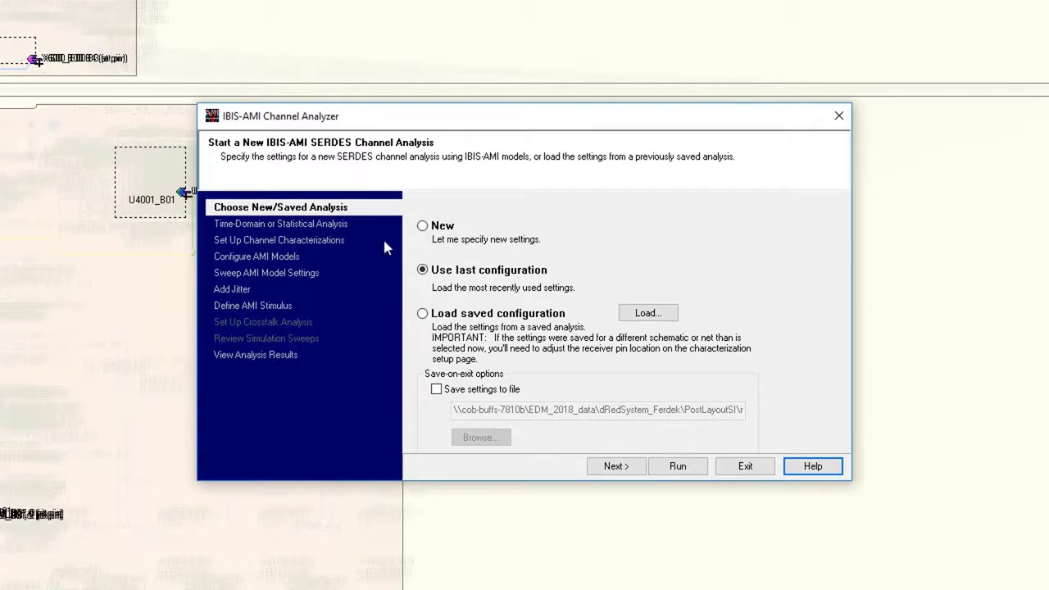
pyautogui.click(343, 226)
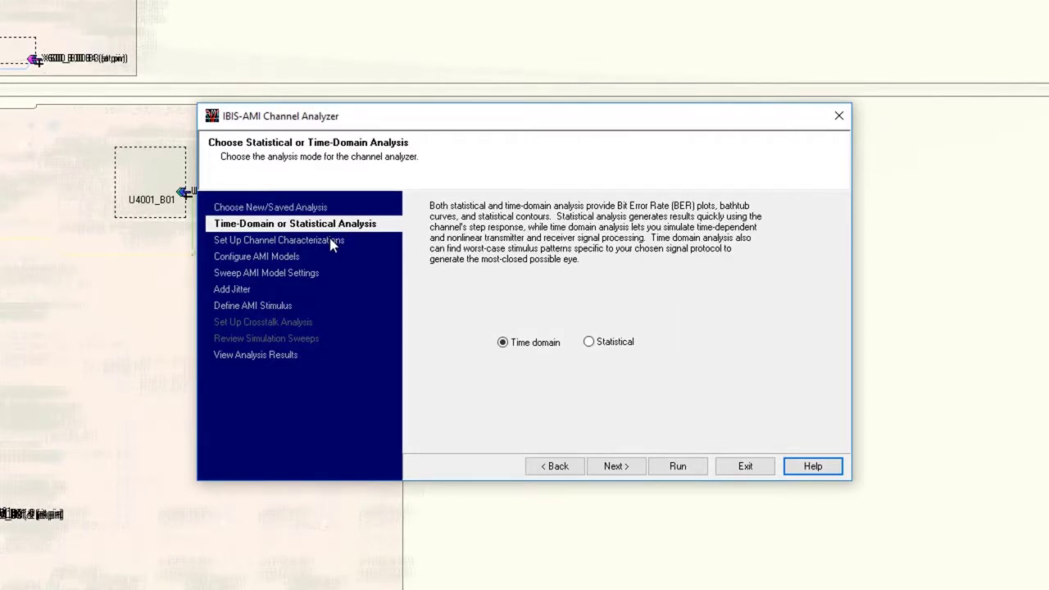
pyautogui.click(333, 241)
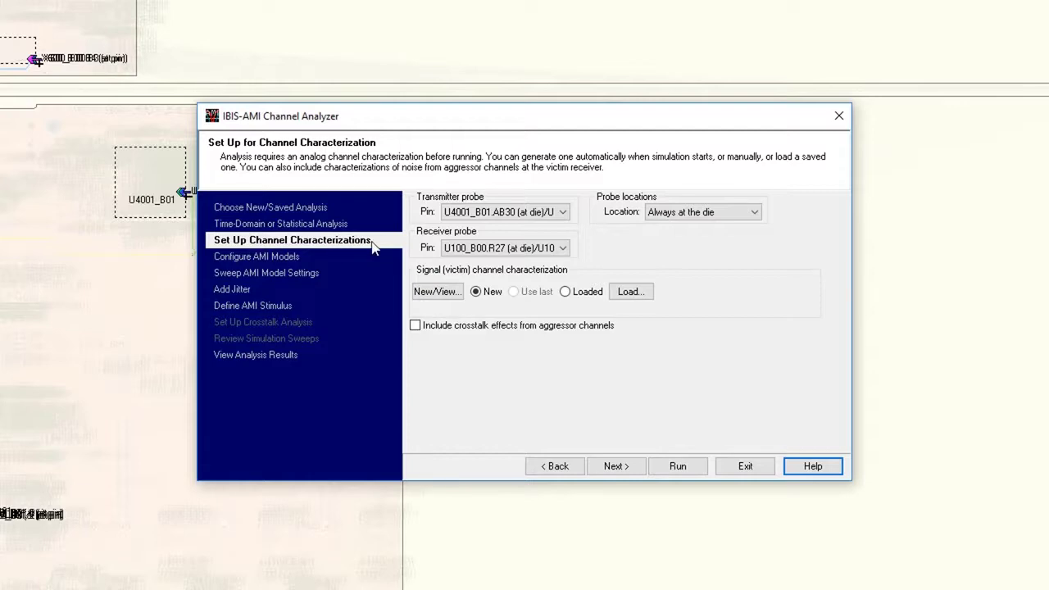
pyautogui.click(448, 291)
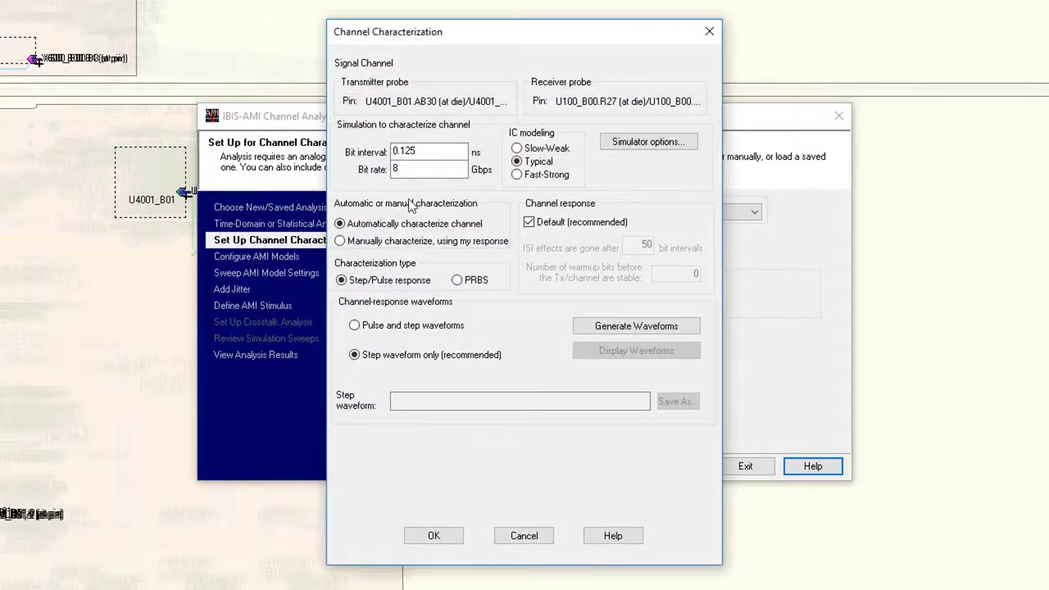
pyautogui.click(440, 169)
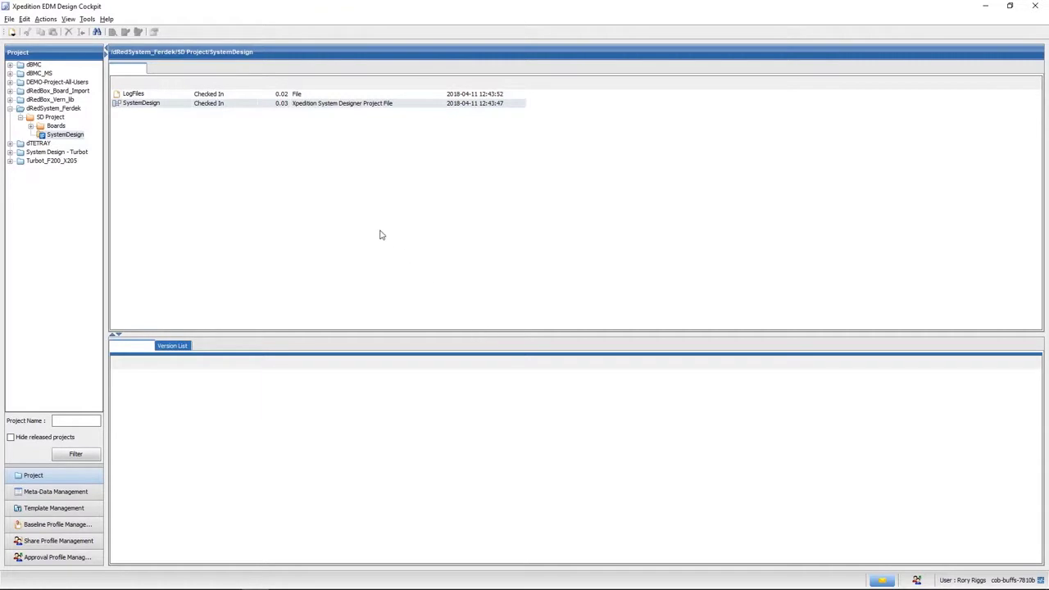
# Switch to Xpedition EDM Design Cockpit and view the Multi-Board Net Simulation Results stored in the SystemDesign file's properties.
pyautogui.rightClick(217, 105)
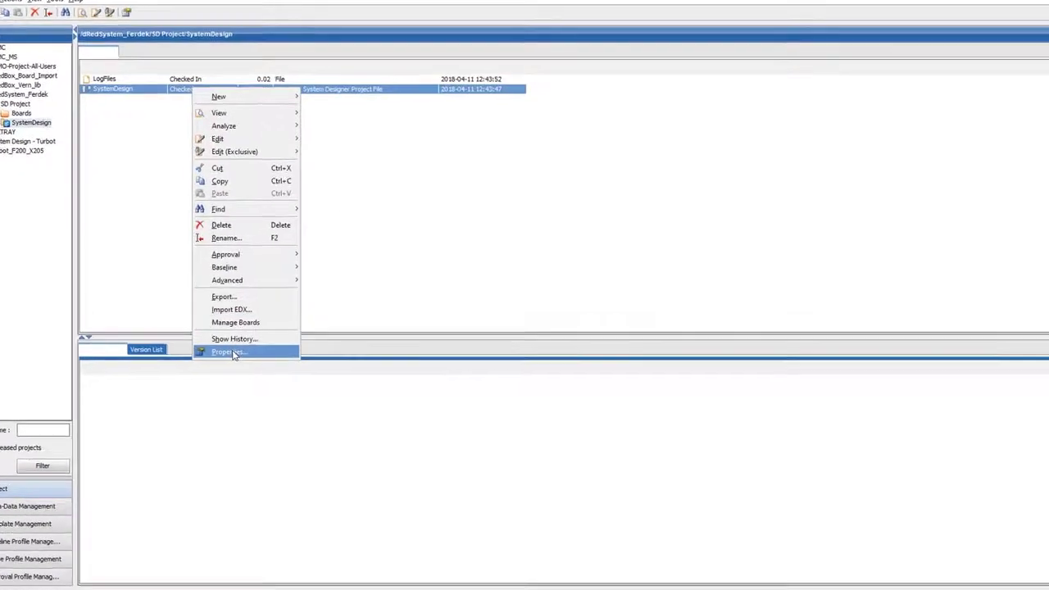
pyautogui.click(249, 347)
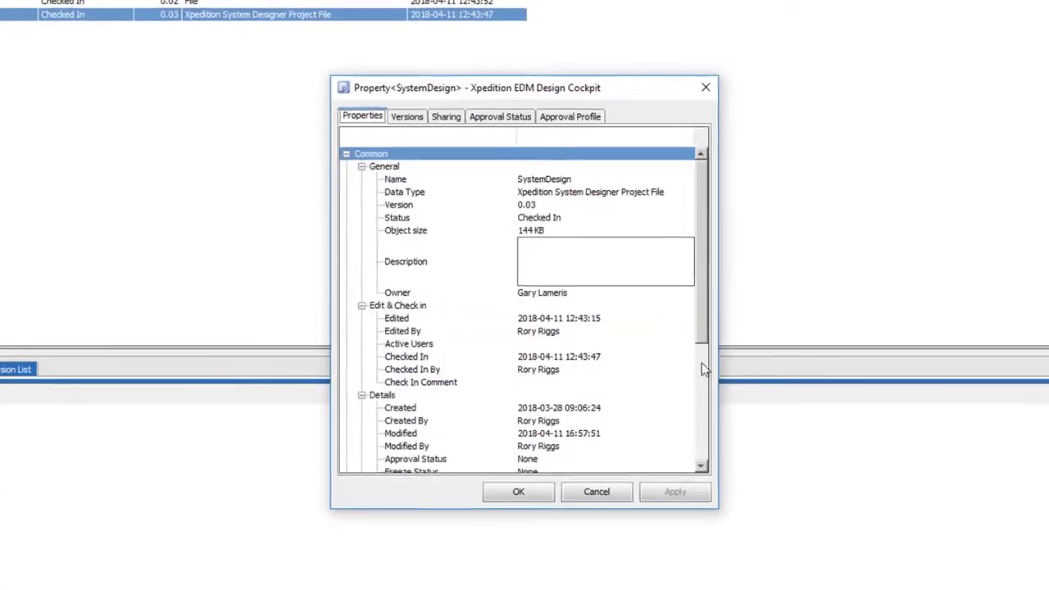
pyautogui.scroll(-5, 719, 223)
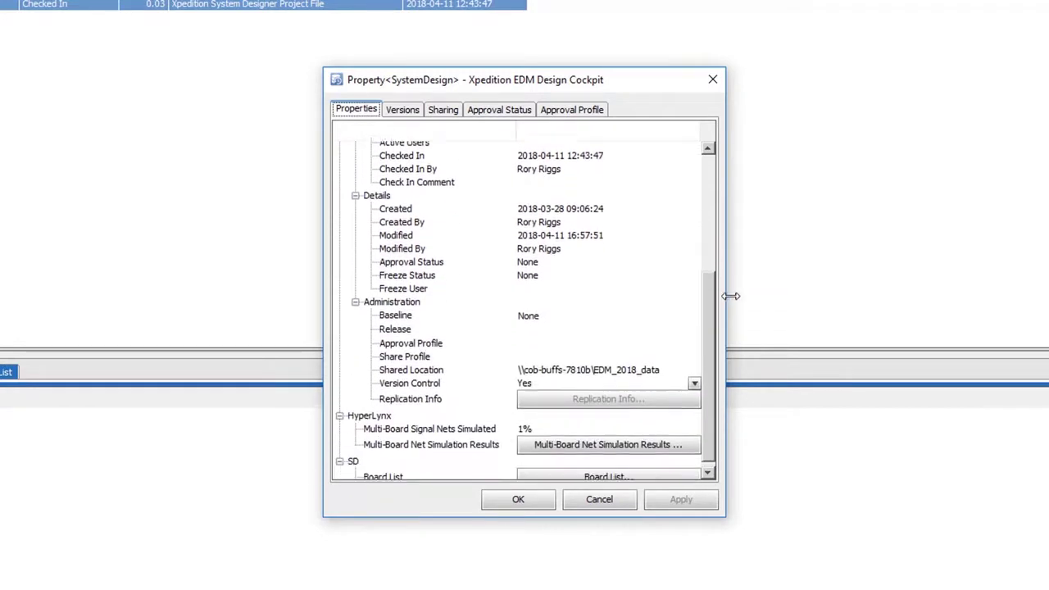
pyautogui.click(619, 439)
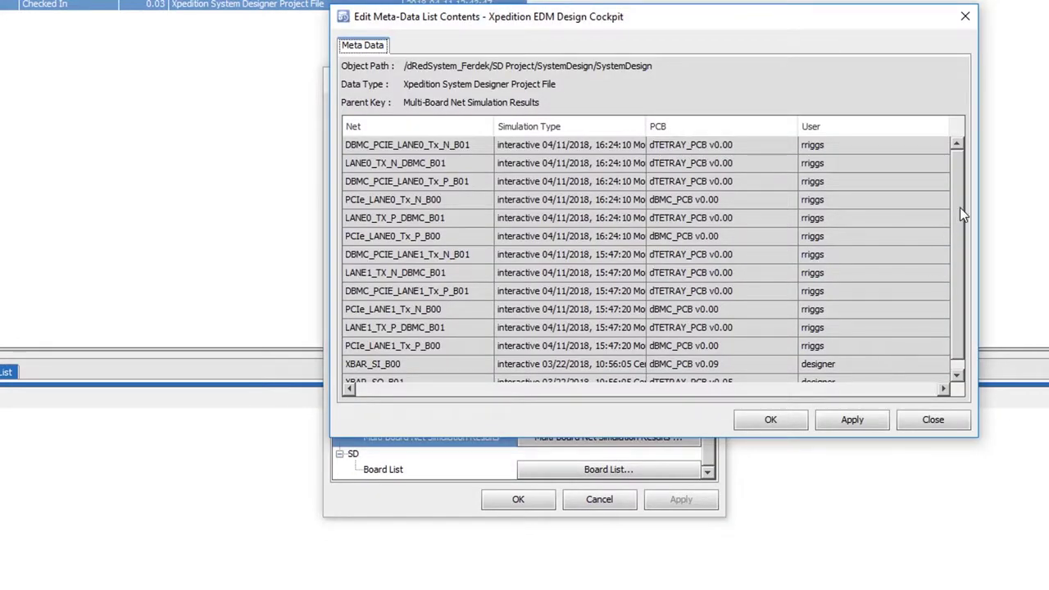